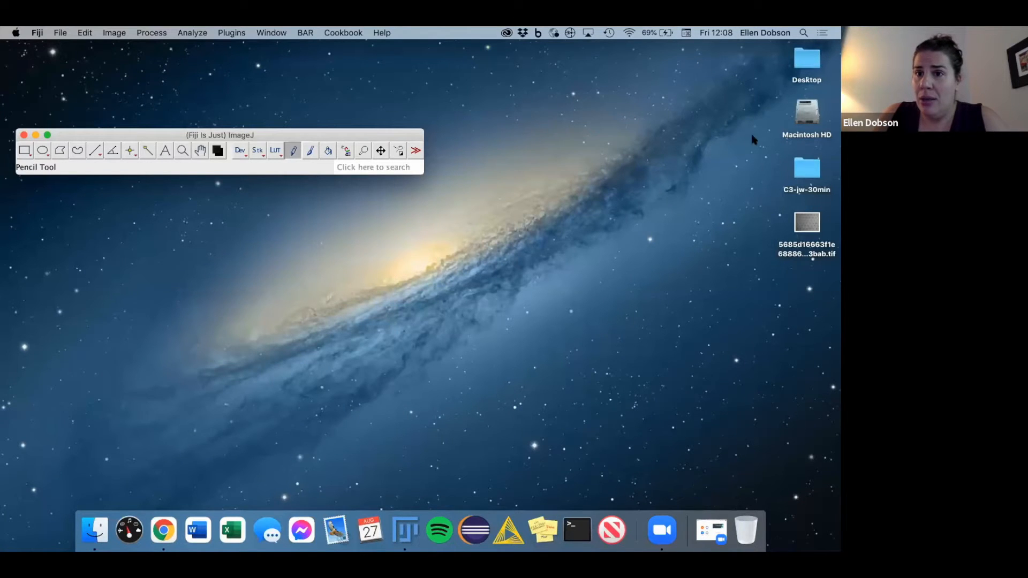
{"action": "left_click_drag", "start_coordinate": [803, 219], "coordinate": [432, 275]}
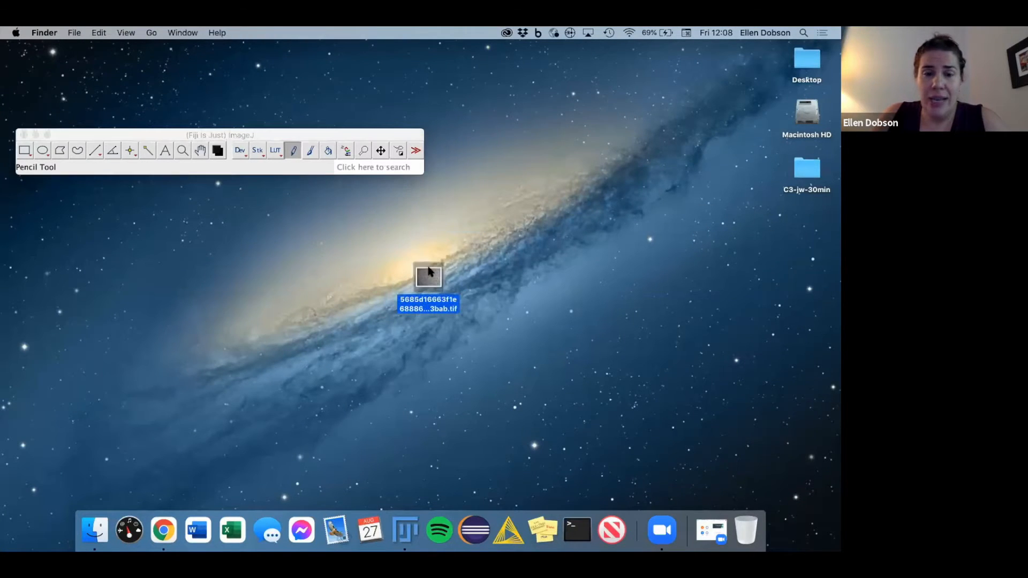
{"action": "left_click", "coordinate": [55, 32]}
{"action": "left_click", "coordinate": [136, 170]}
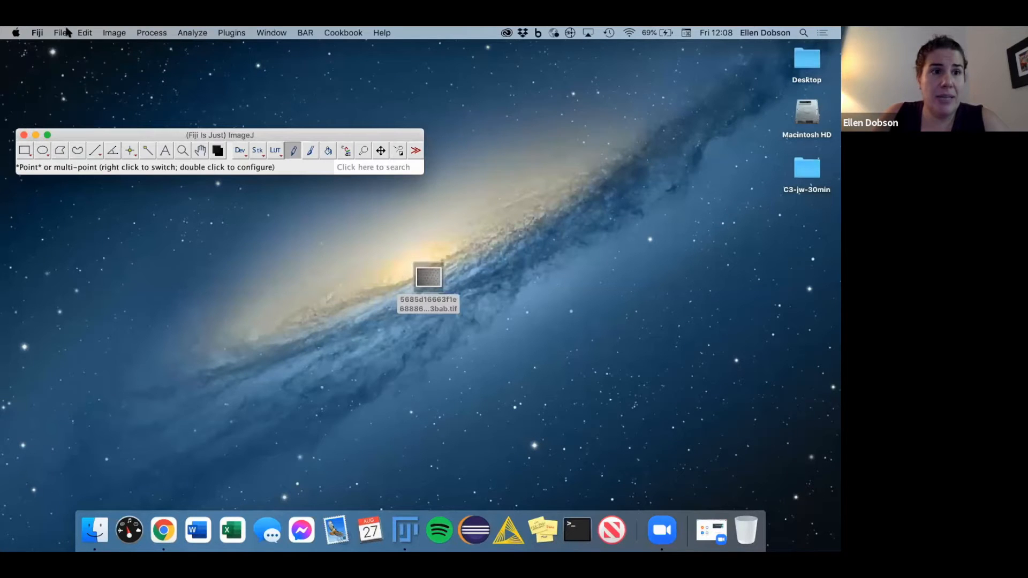
{"action": "left_click", "coordinate": [60, 33]}
- Import C3-jw-30min 5_c5.tif through the Bio-Formats importer as a Hyperstack with the default colour mode and autoscale
{"action": "left_click", "coordinate": [348, 167]}
{"action": "left_click", "coordinate": [348, 167]}
{"action": "type", "text": "bio-f"}
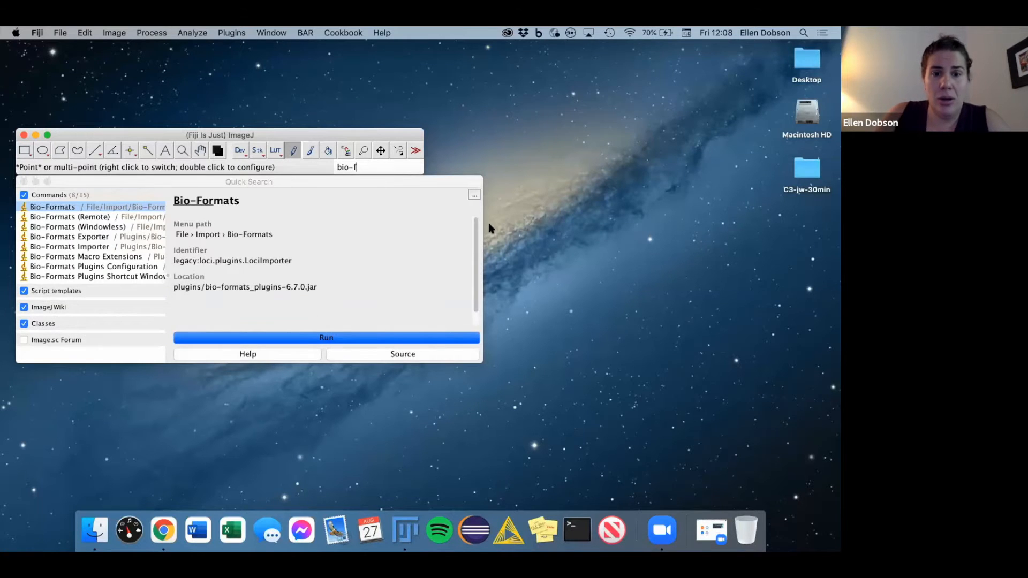
{"action": "key", "text": "Return"}
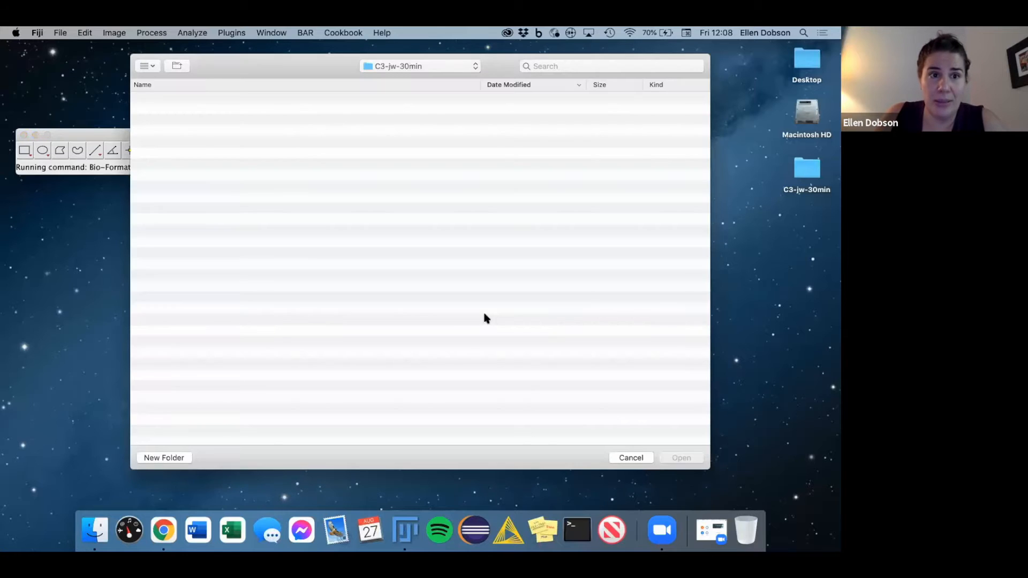
{"action": "left_click", "coordinate": [203, 154]}
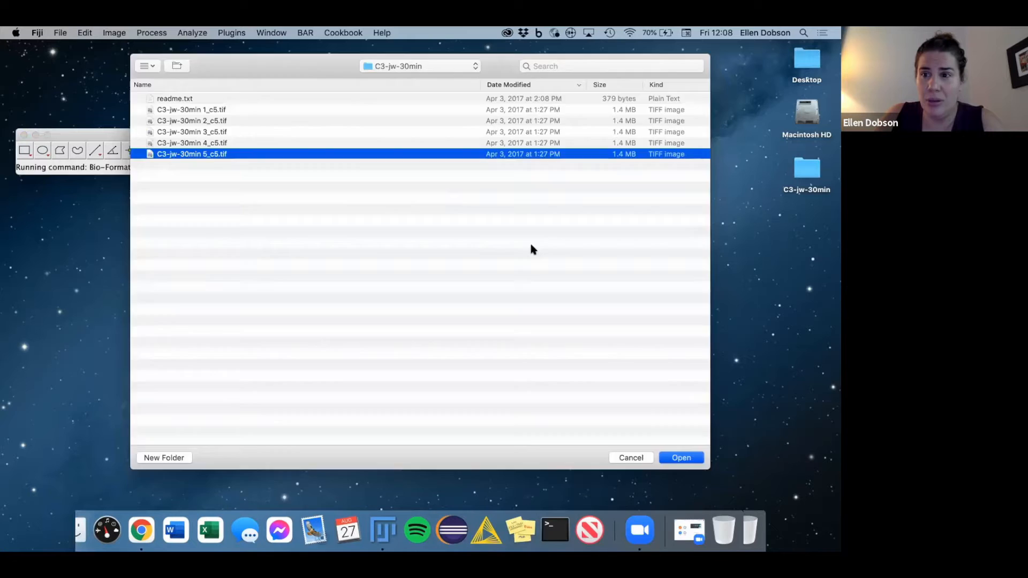
{"action": "key", "text": "Return"}
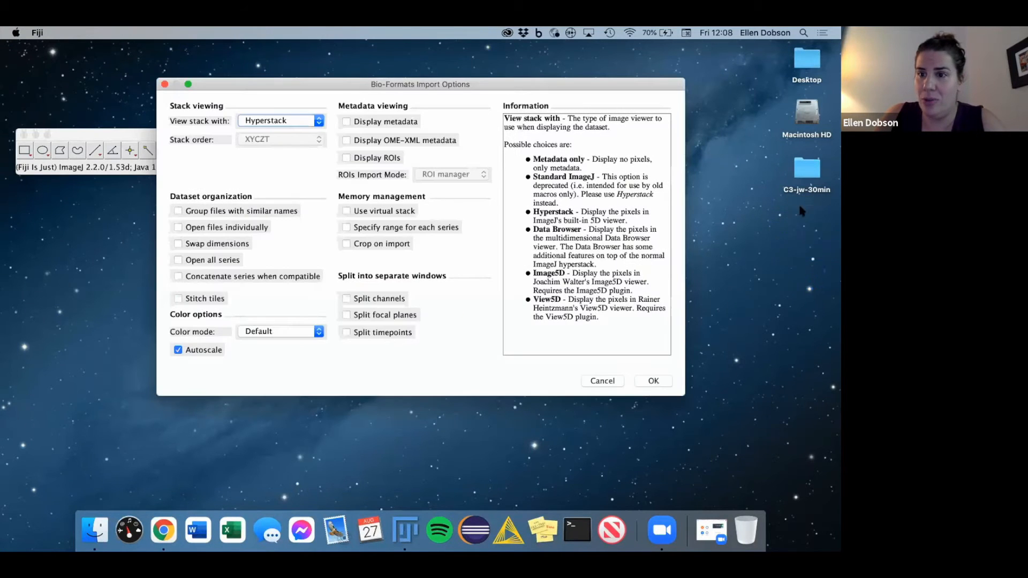
{"action": "left_click", "coordinate": [654, 381]}
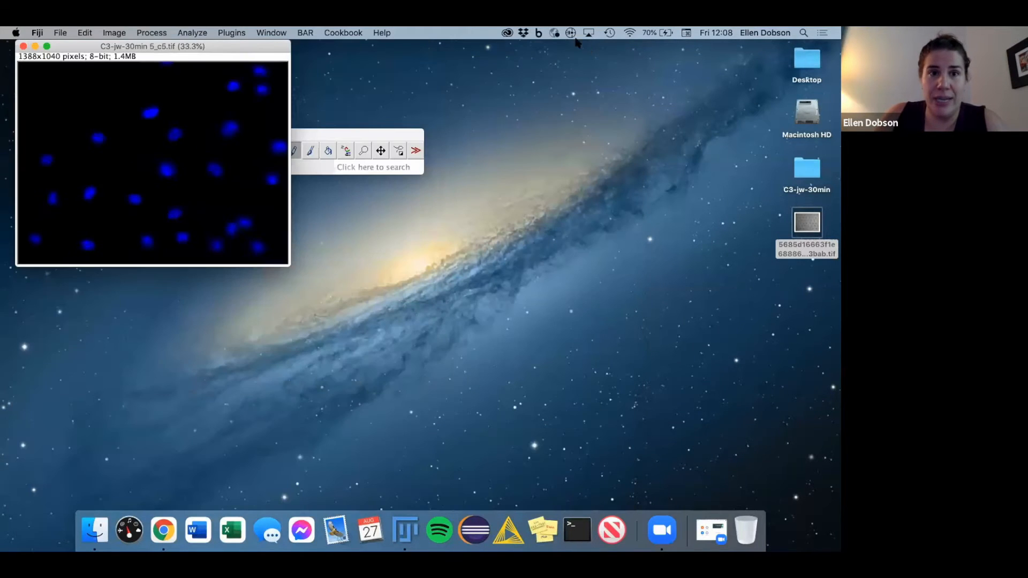
- Place the nuclei image below the main ImageJ window and apply the Grays lookup table to it
{"action": "left_click_drag", "start_coordinate": [228, 46], "coordinate": [386, 202]}
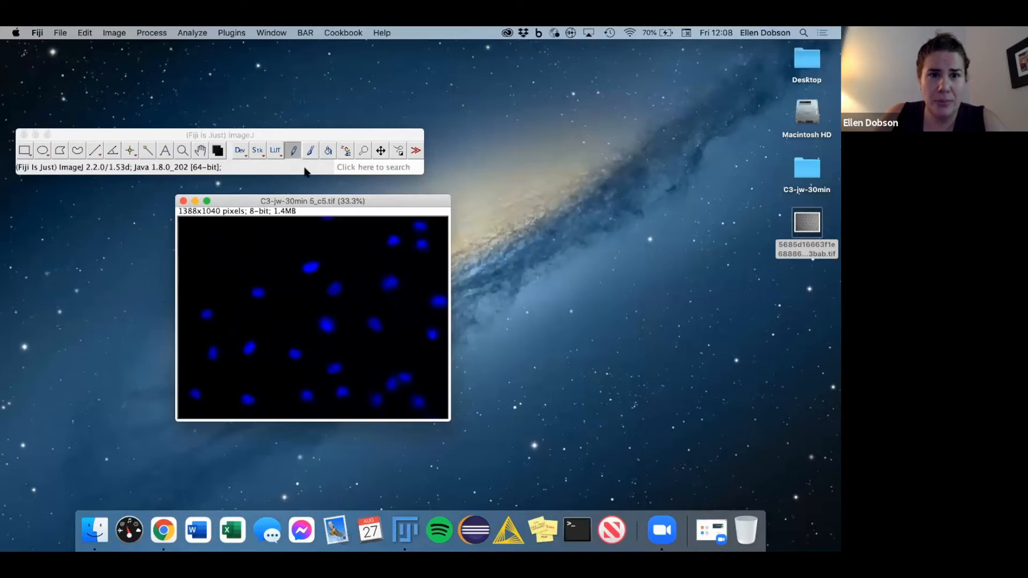
{"action": "left_click", "coordinate": [377, 168]}
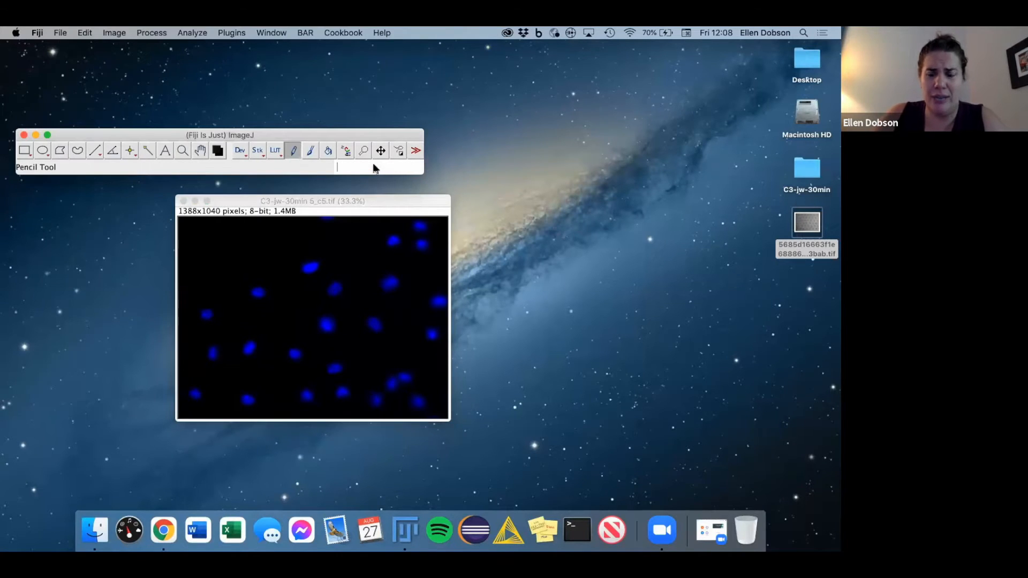
{"action": "type", "text": "grays"}
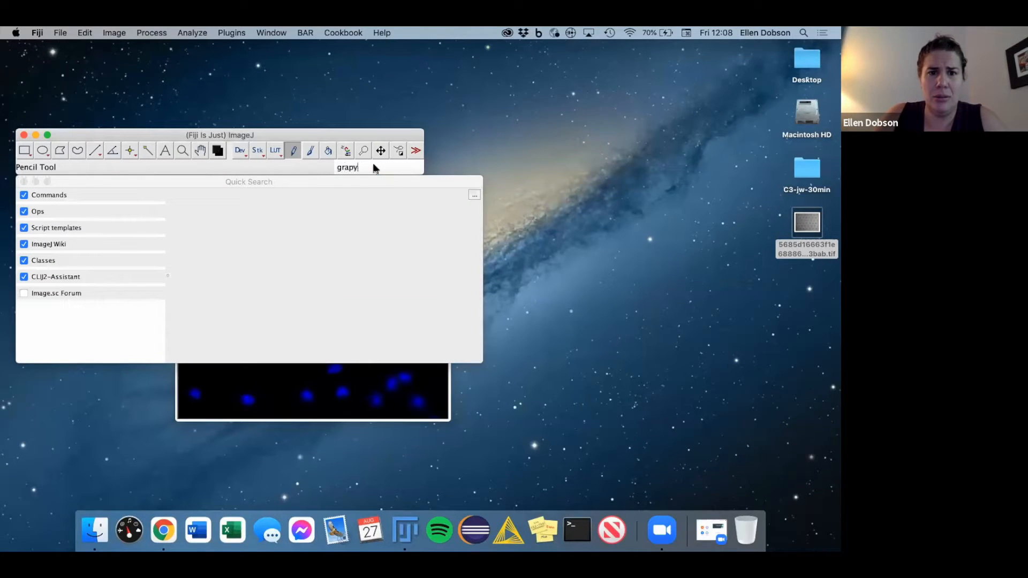
{"action": "key", "text": "Return"}
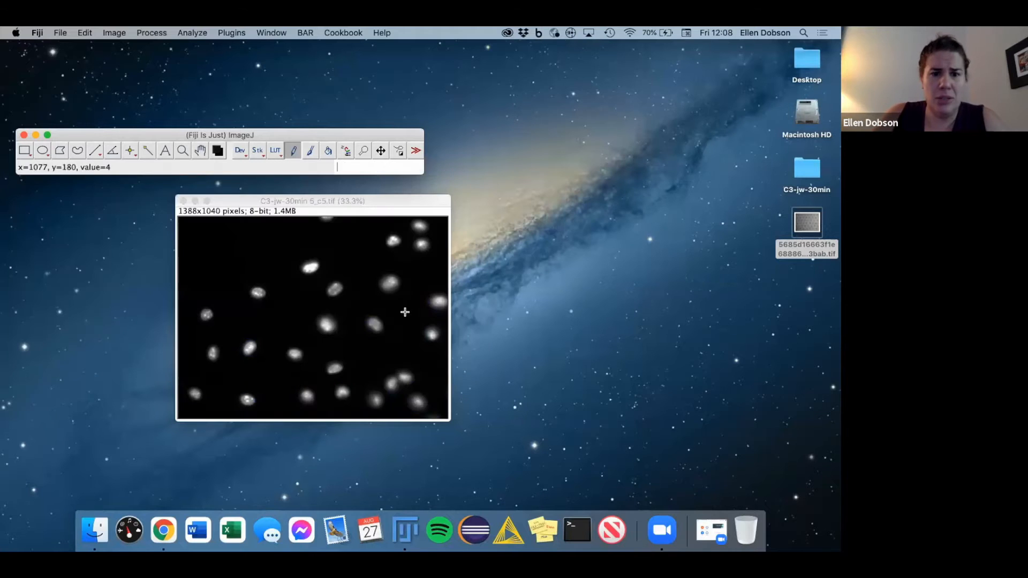
- Duplicate the grayscale nuclei image with the suggested title and place the copy, shown at 33.3%, over the original
{"action": "left_click_drag", "start_coordinate": [381, 208], "coordinate": [308, 208]}
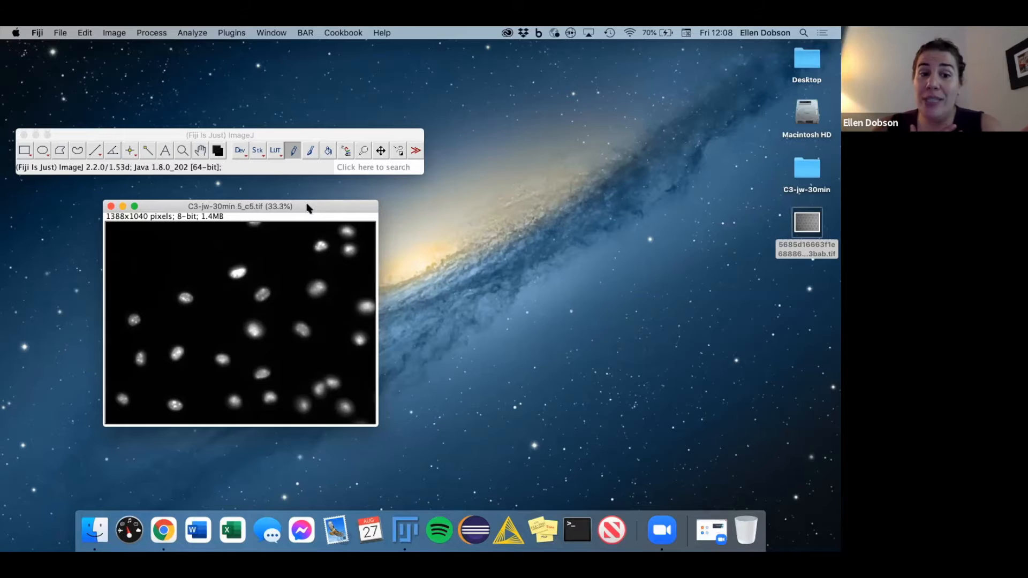
{"action": "type", "text": "l"}
{"action": "type", "text": "d"}
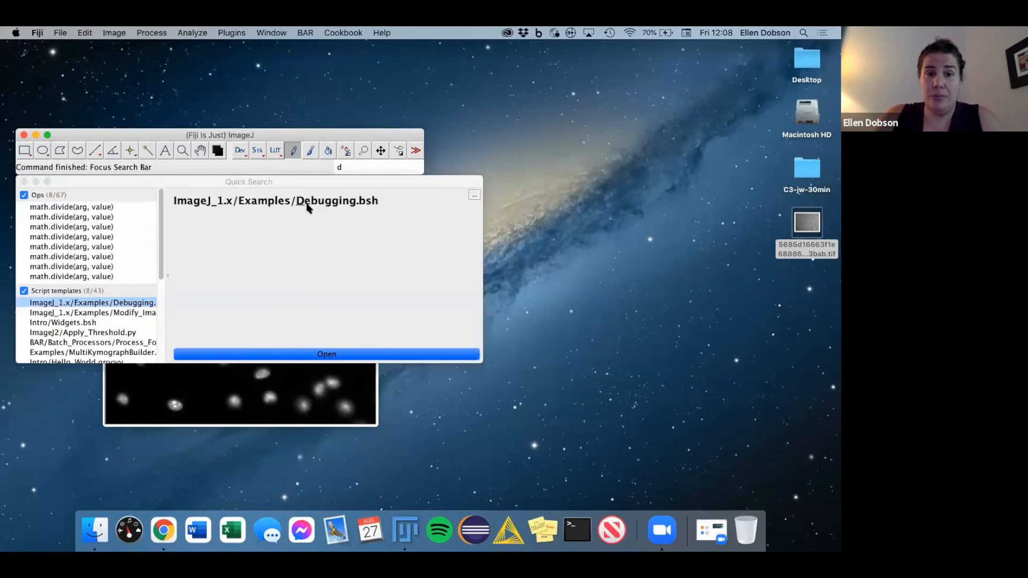
{"action": "type", "text": "uplicate.."}
{"action": "key", "text": "Return"}
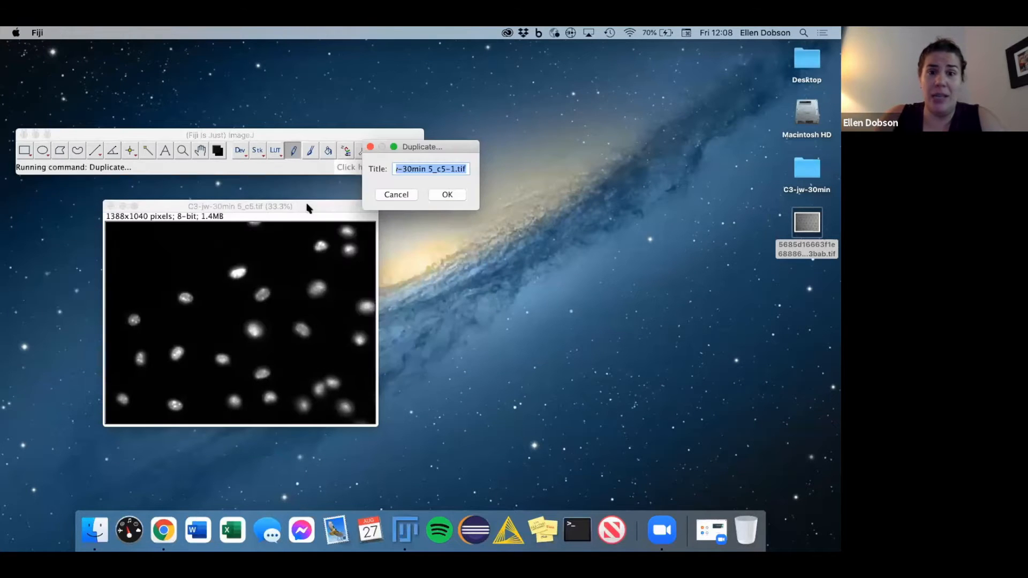
{"action": "left_click", "coordinate": [447, 193]}
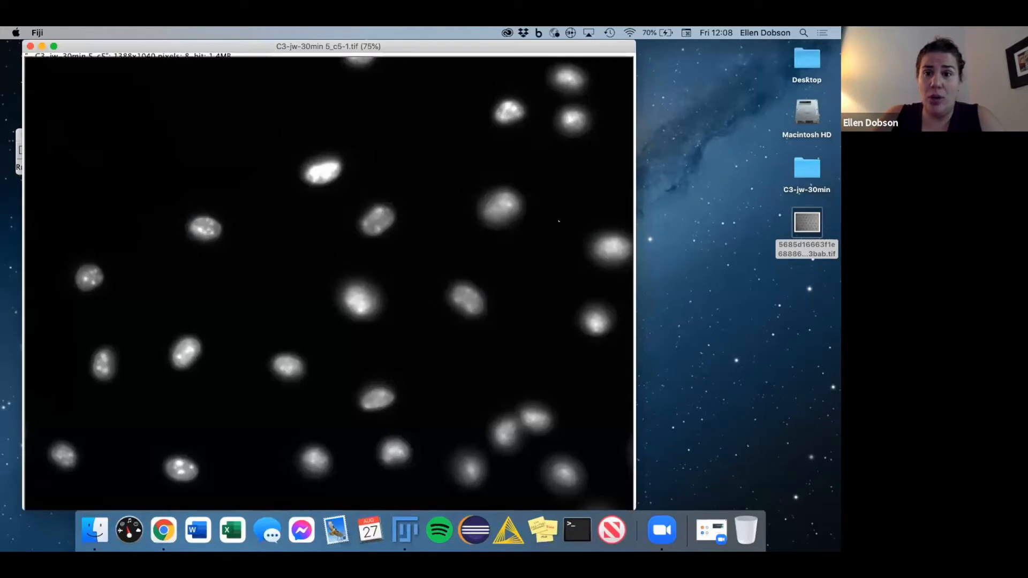
{"action": "left_click_drag", "start_coordinate": [257, 46], "coordinate": [361, 227]}
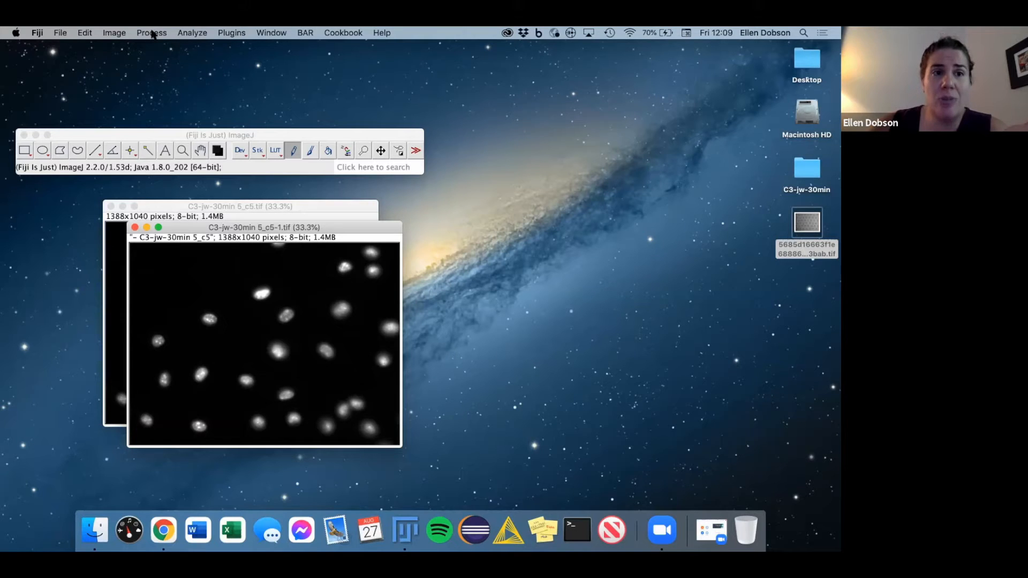
{"action": "left_click", "coordinate": [152, 33]}
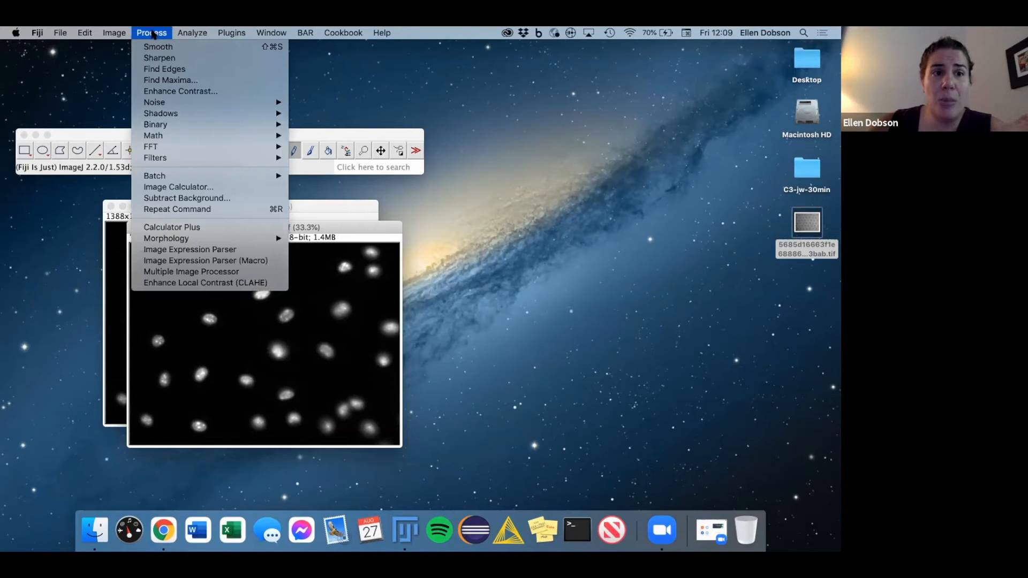
{"action": "mouse_move", "coordinate": [164, 157]}
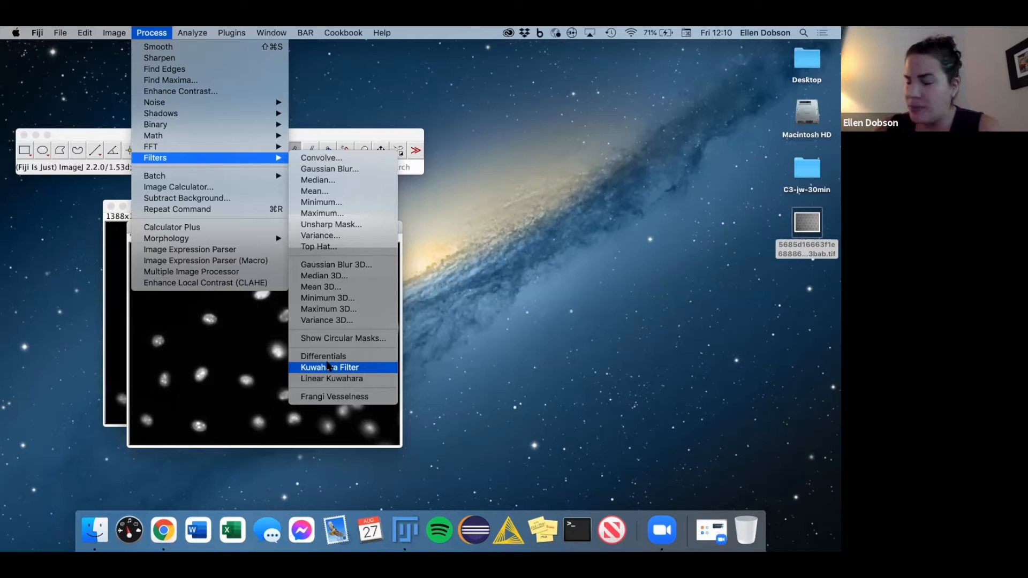
{"action": "left_click", "coordinate": [328, 367]}
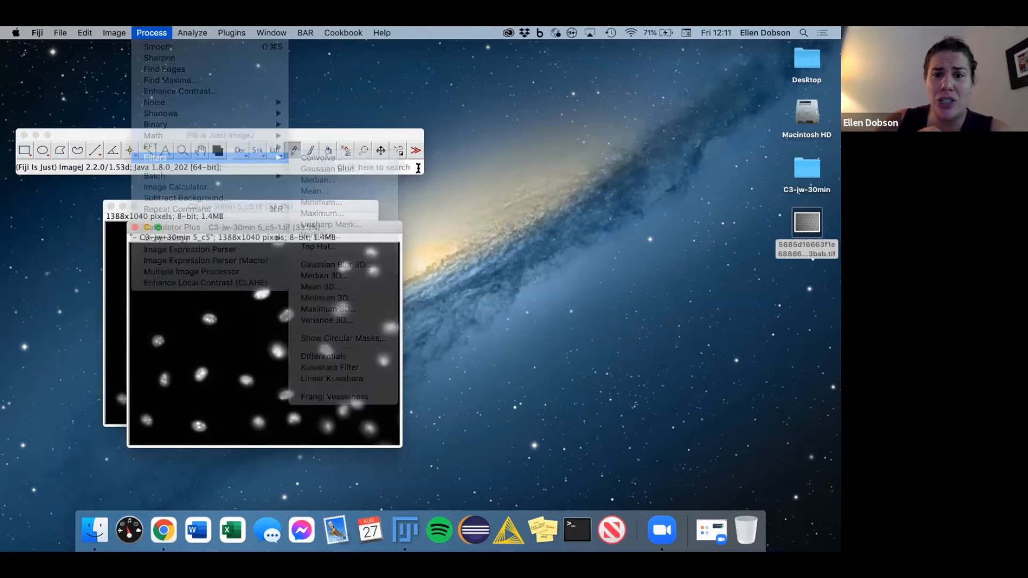
- Apply the 2D Gaussian Blur filter with a sigma of 2.00 to the duplicated nuclei image
{"action": "type", "text": "gau"}
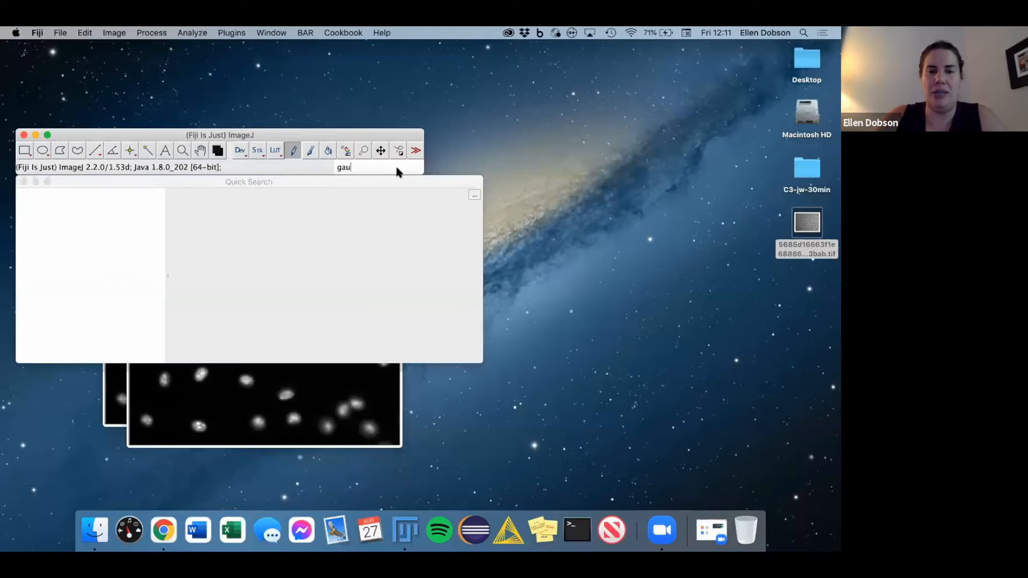
{"action": "type", "text": "ssian blu"}
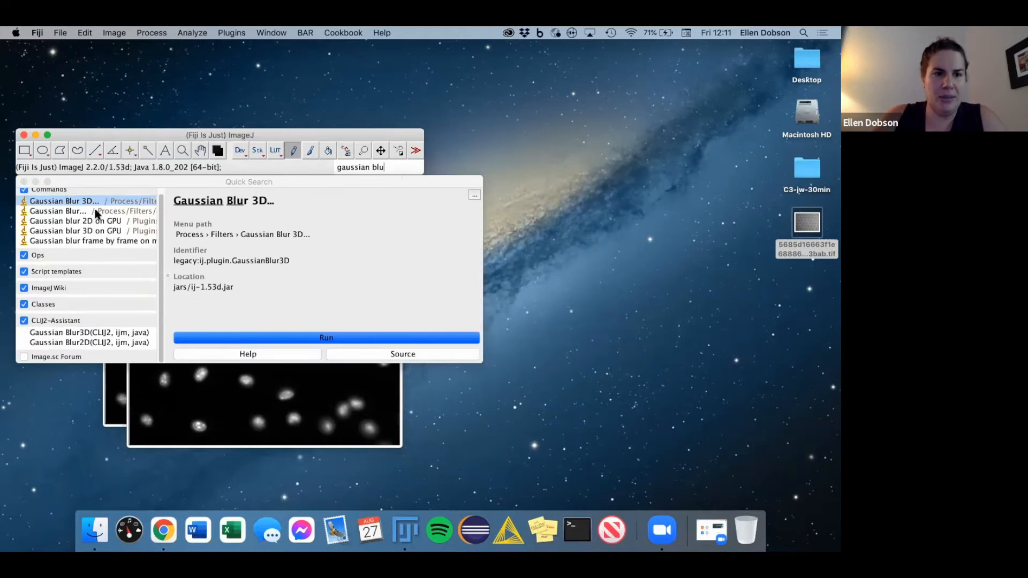
{"action": "left_click", "coordinate": [87, 211]}
{"action": "double_click", "coordinate": [86, 211]}
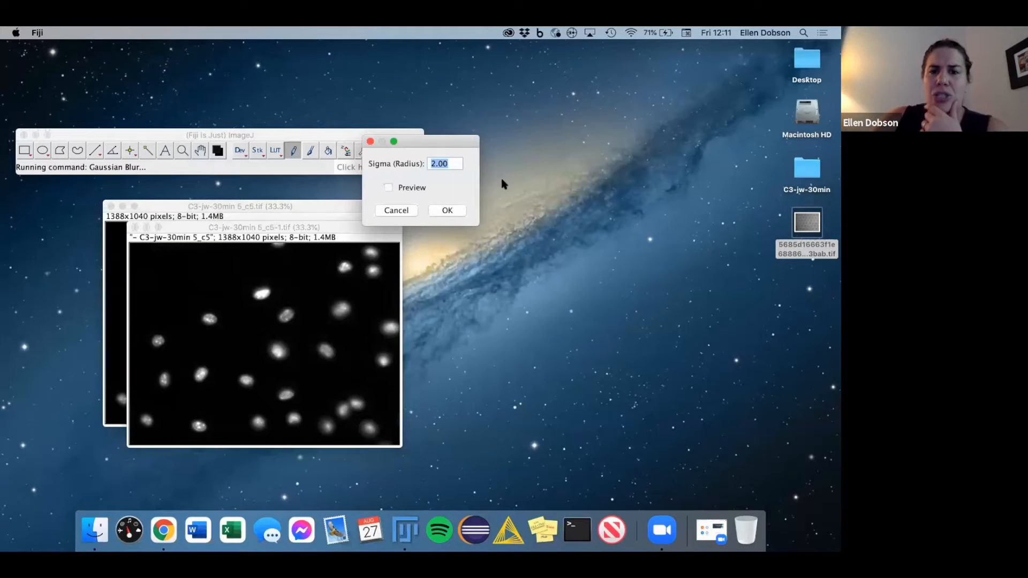
{"action": "left_click", "coordinate": [440, 212]}
{"action": "left_click_drag", "start_coordinate": [359, 231], "coordinate": [369, 233]}
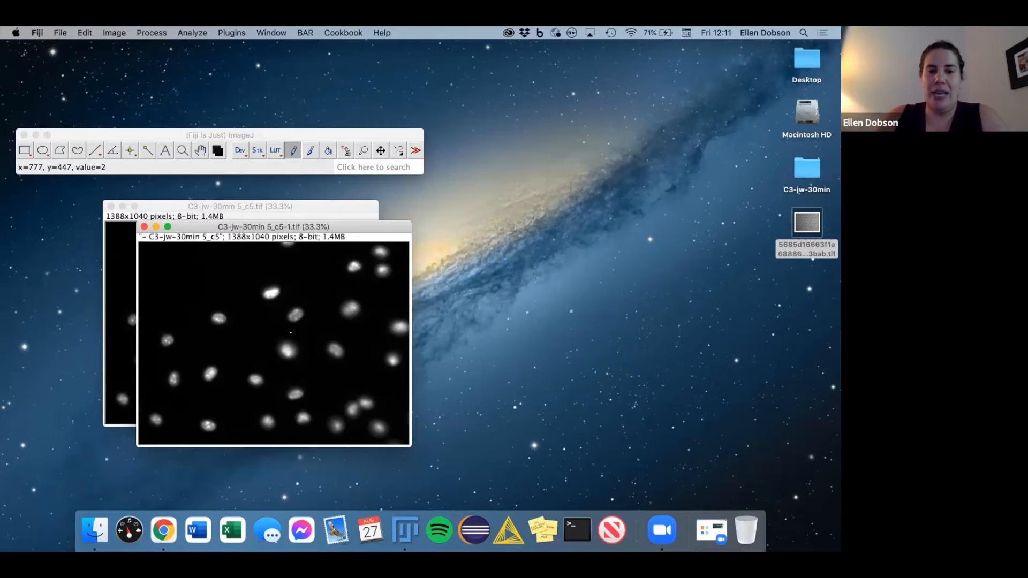
- Duplicate the blurred nuclei image, keeping the suggested title
{"action": "type", "text": "lduplicate.."}
{"action": "key", "text": "Return"}
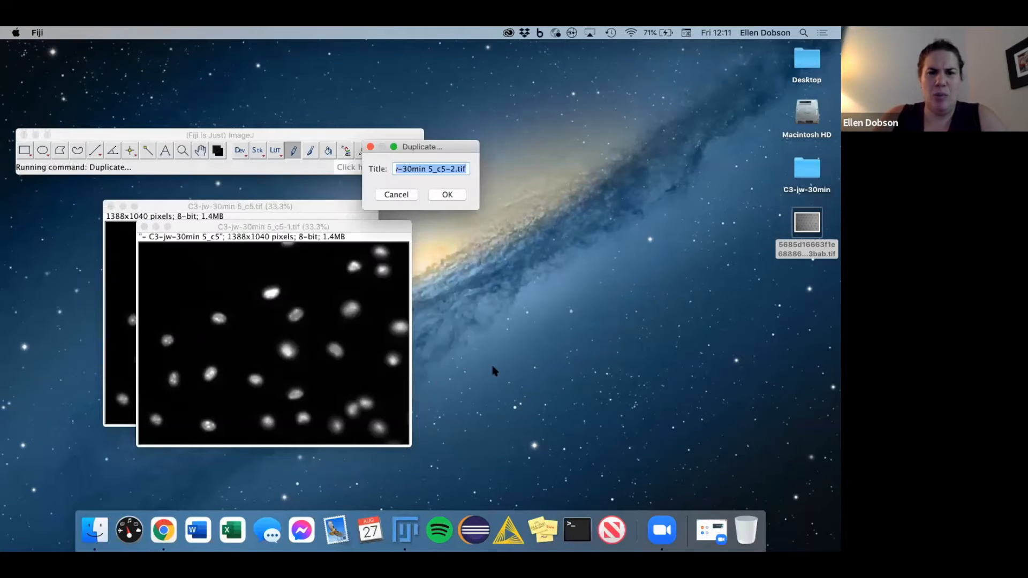
{"action": "left_click", "coordinate": [454, 195]}
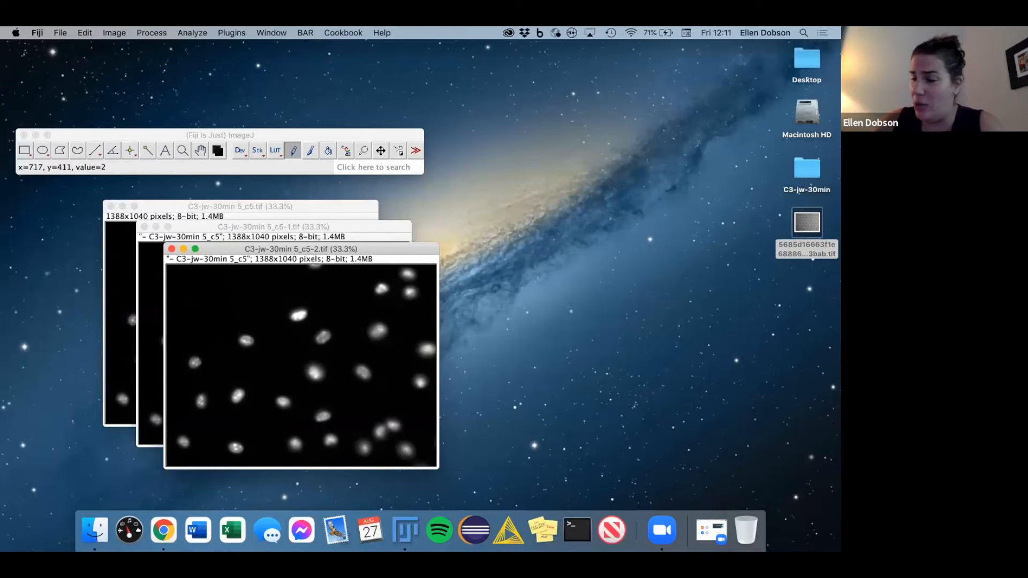
- Switch to Chrome to view the Threshold slide of the segmentation presentation, and return to Fiji
{"action": "left_click", "coordinate": [165, 533]}
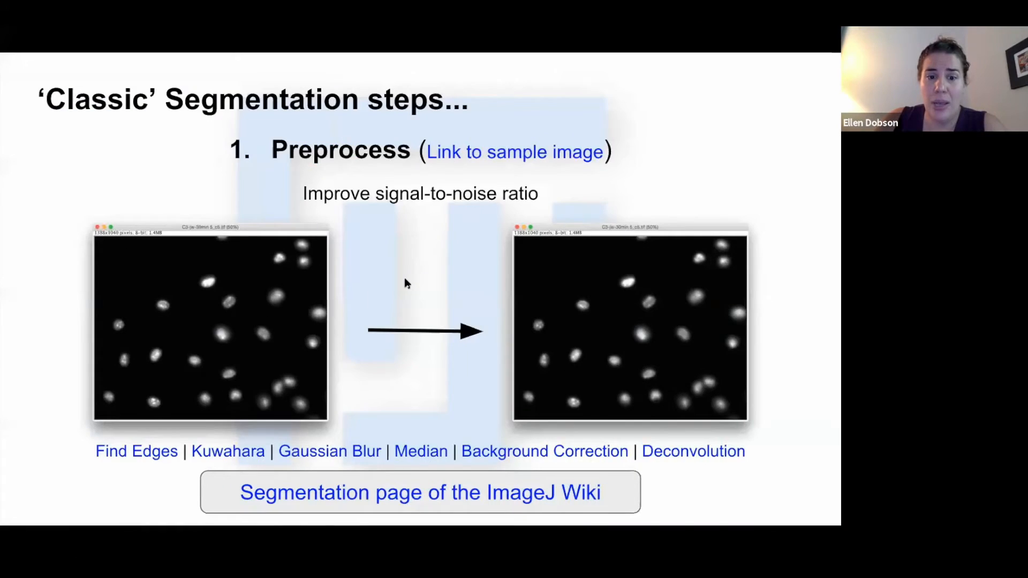
{"action": "key", "text": "Right"}
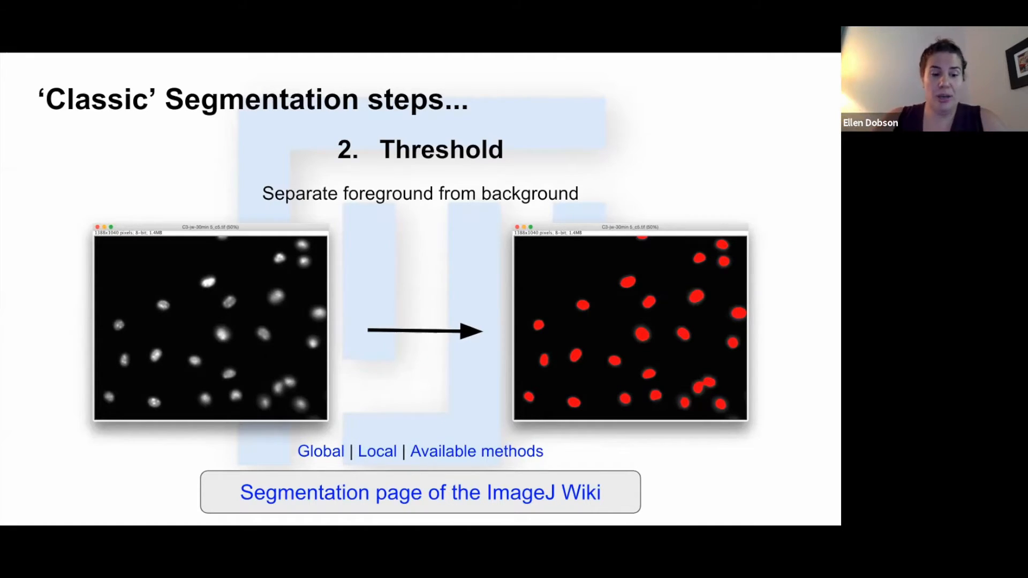
{"action": "key", "text": "super+Tab"}
{"action": "key", "text": "super+Tab"}
{"action": "key", "text": "super+Tab"}
{"action": "key", "text": "super+Tab"}
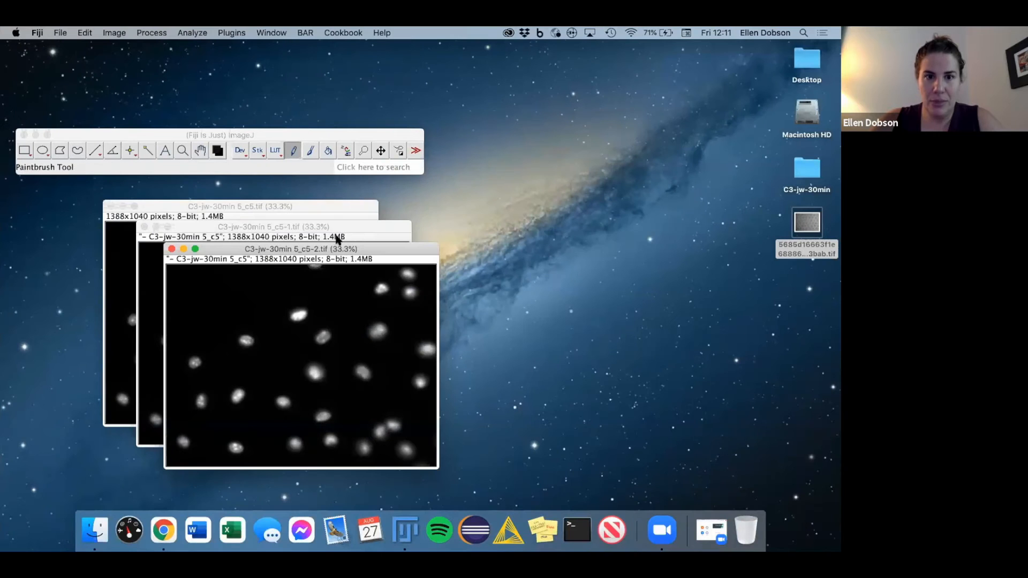
- Threshold the blurred copy automatically using the Default method, red overlay and dark background
{"action": "type", "text": "l"}
{"action": "type", "text": "threshold..."}
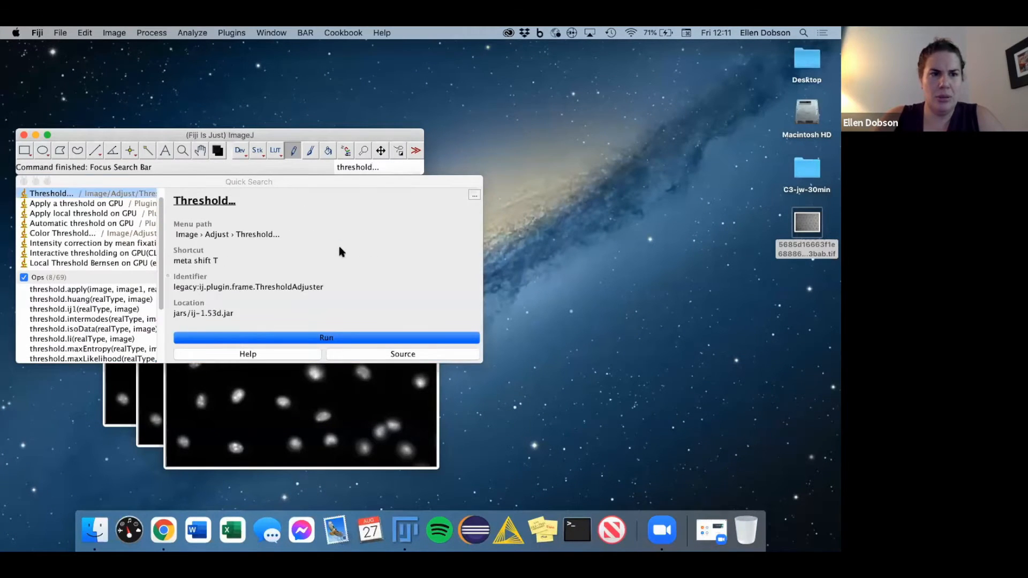
{"action": "key", "text": "Return"}
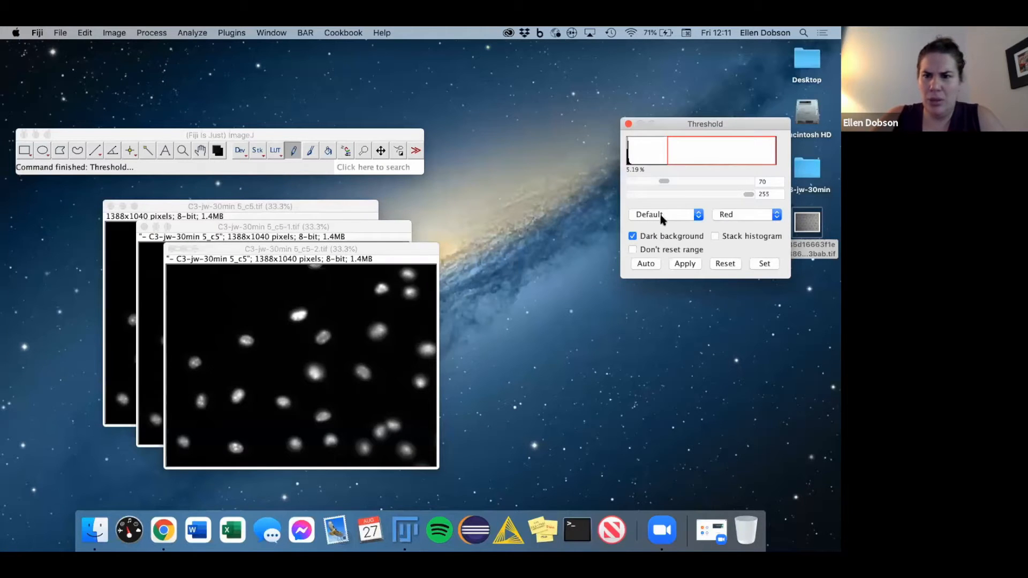
{"action": "left_click_drag", "start_coordinate": [661, 123], "coordinate": [583, 228]}
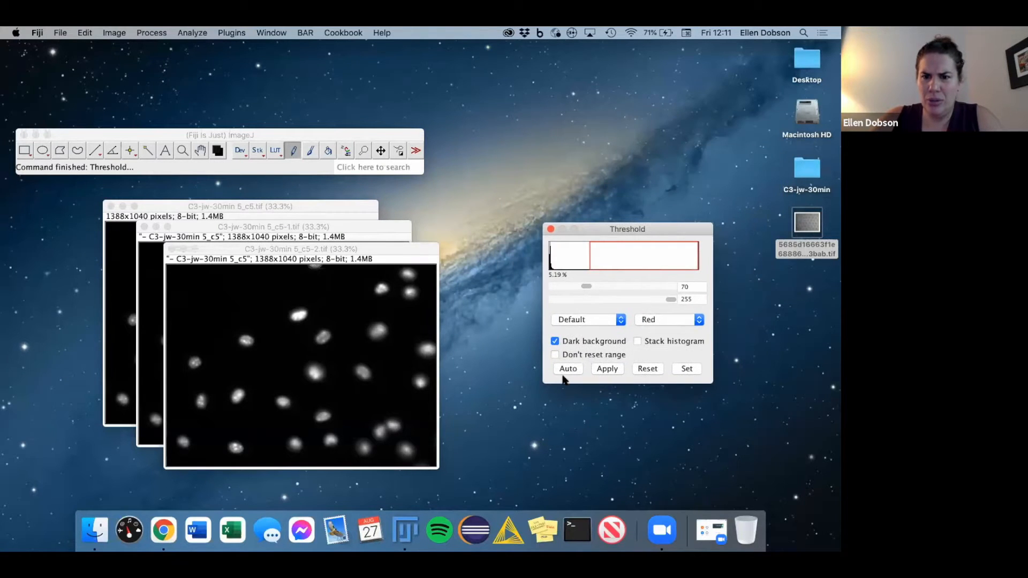
{"action": "left_click", "coordinate": [572, 369]}
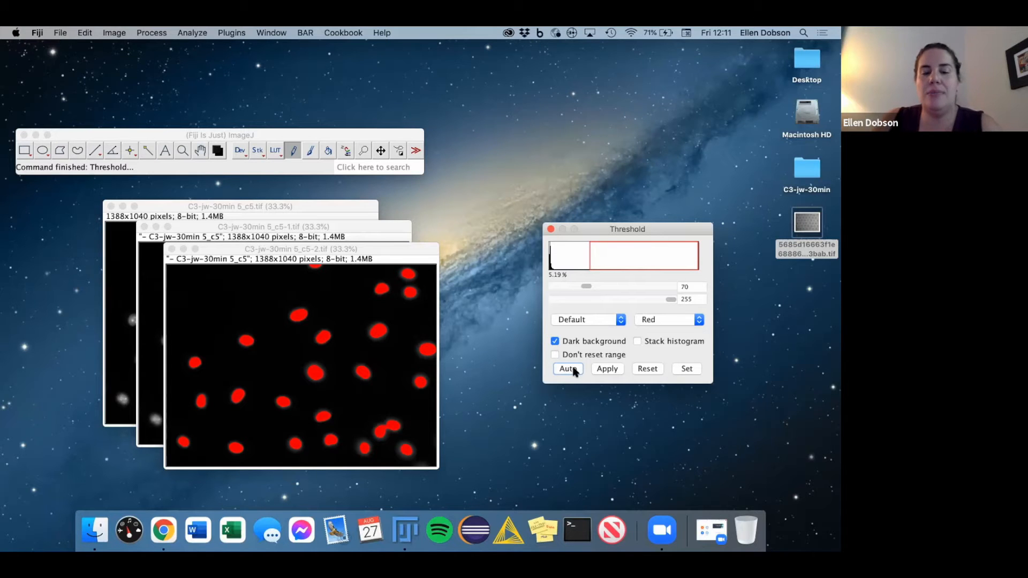
- Create a binary mask from the thresholded nuclei image and show it at 33.3%
{"action": "left_click", "coordinate": [349, 168]}
{"action": "left_click", "coordinate": [348, 168]}
{"action": "type", "text": "create mask"}
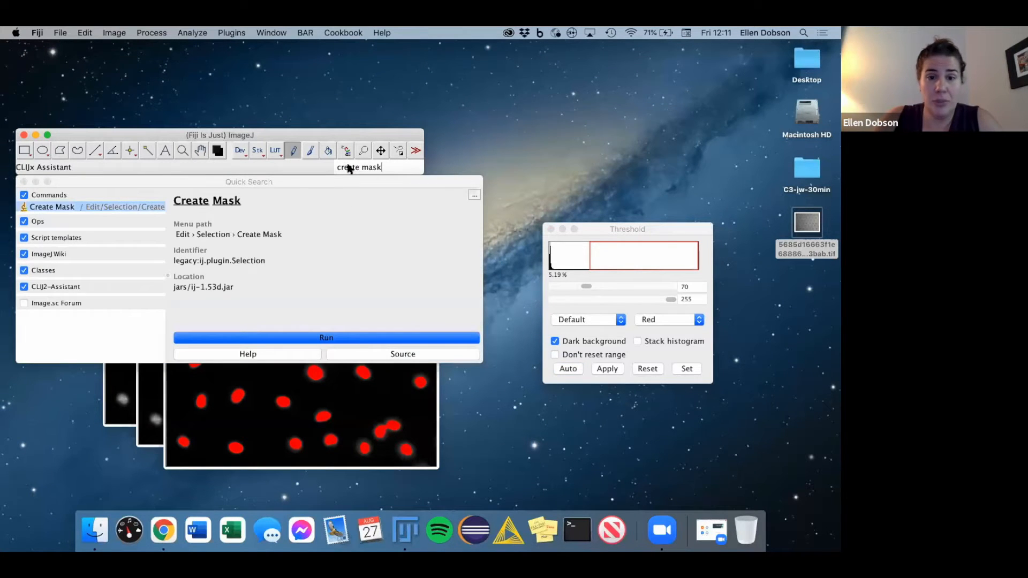
{"action": "key", "text": "Return"}
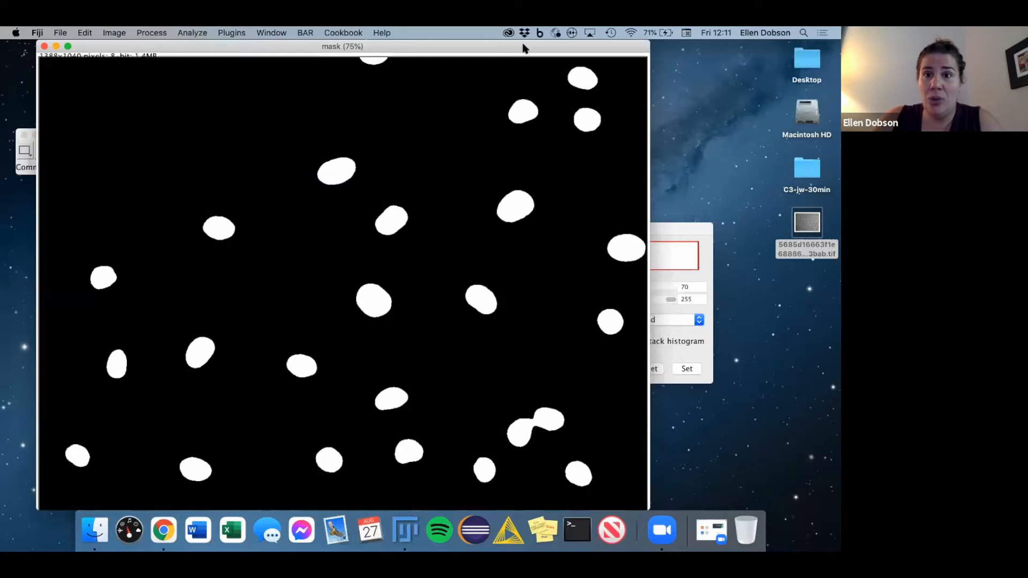
{"action": "key", "text": "minus"}
{"action": "key", "text": "minus"}
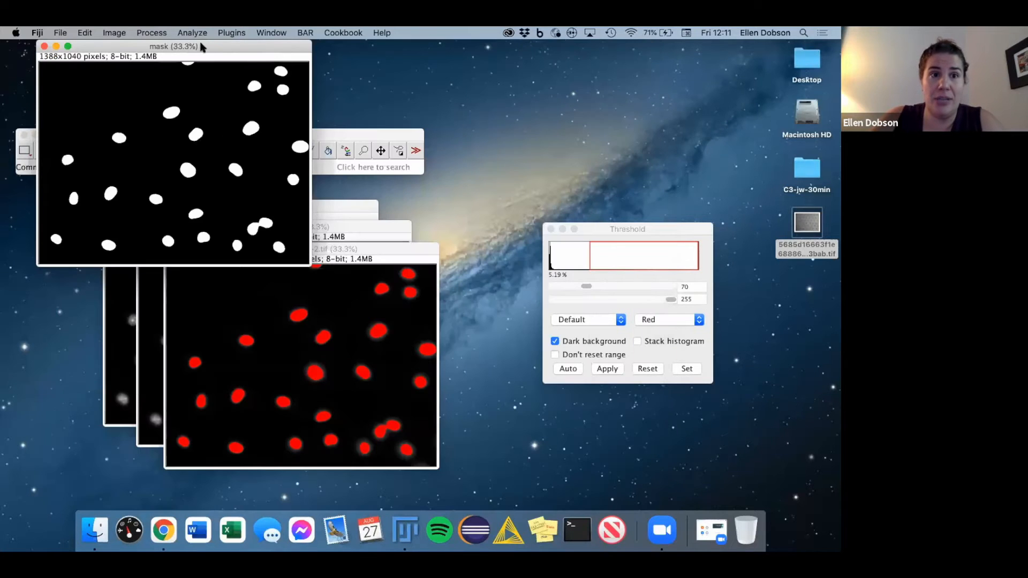
- Place the mask window beneath the other images, and switch to Chrome to view the Cleanup slide of the segmentation presentation
{"action": "left_click_drag", "start_coordinate": [203, 46], "coordinate": [373, 268]}
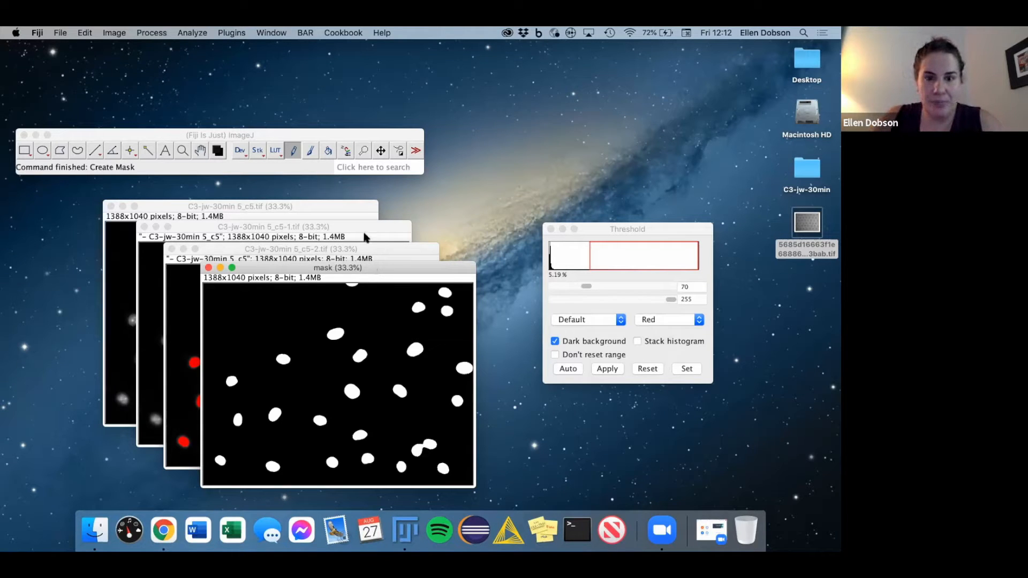
{"action": "key", "text": "super+Tab"}
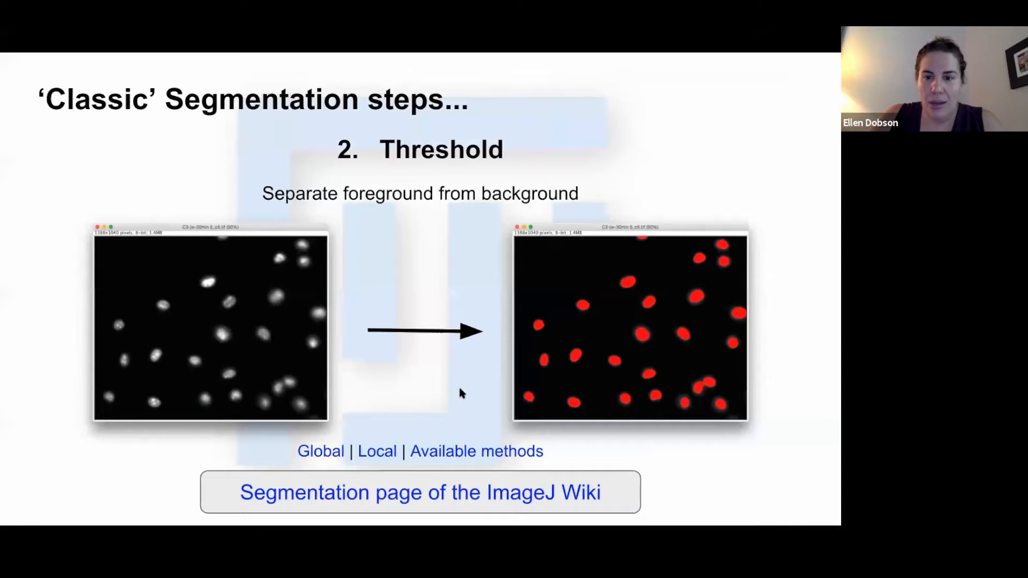
{"action": "key", "text": "Right"}
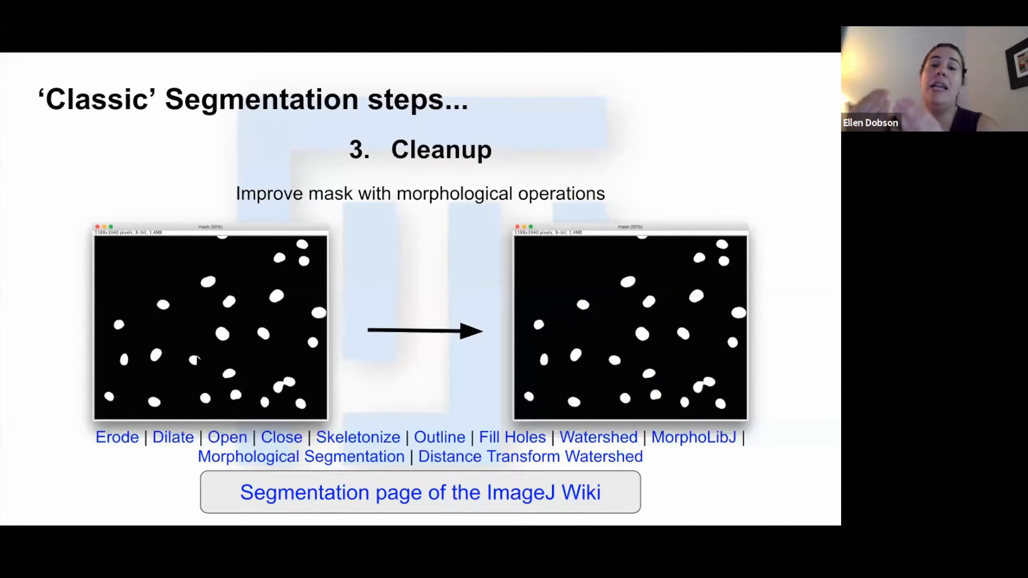
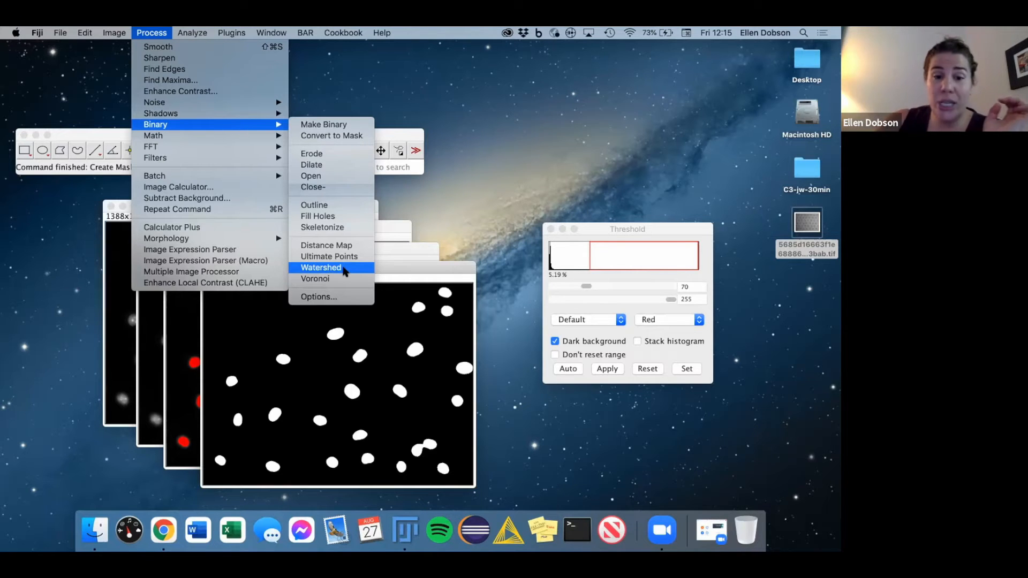
- Apply Watershed to the binary mask, and review the original, blurred, thresholded and mask images in sequence
{"action": "left_click", "coordinate": [345, 271]}
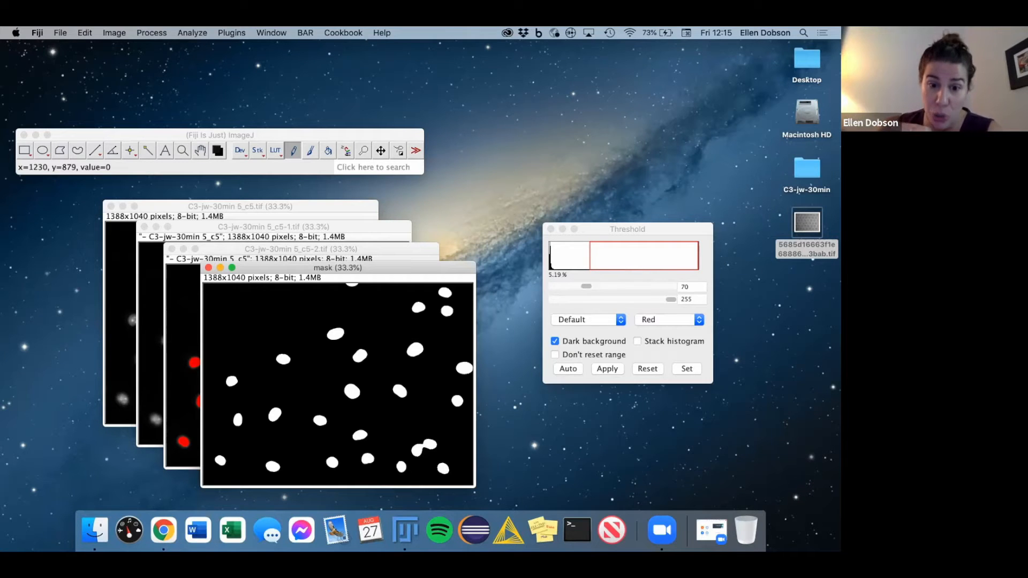
{"action": "left_click", "coordinate": [181, 214]}
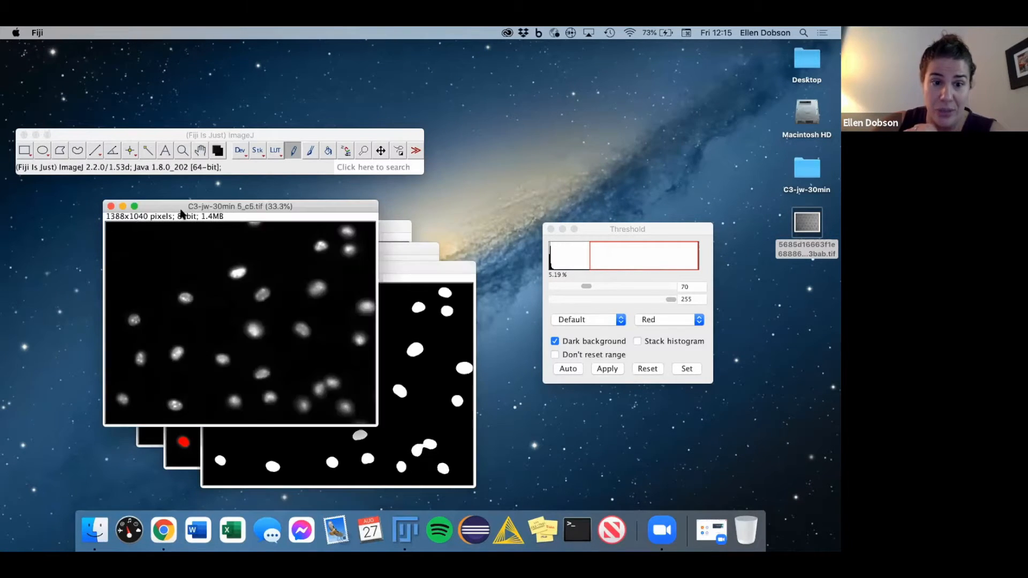
{"action": "left_click", "coordinate": [394, 231]}
{"action": "left_click", "coordinate": [418, 247]}
{"action": "left_click", "coordinate": [446, 267]}
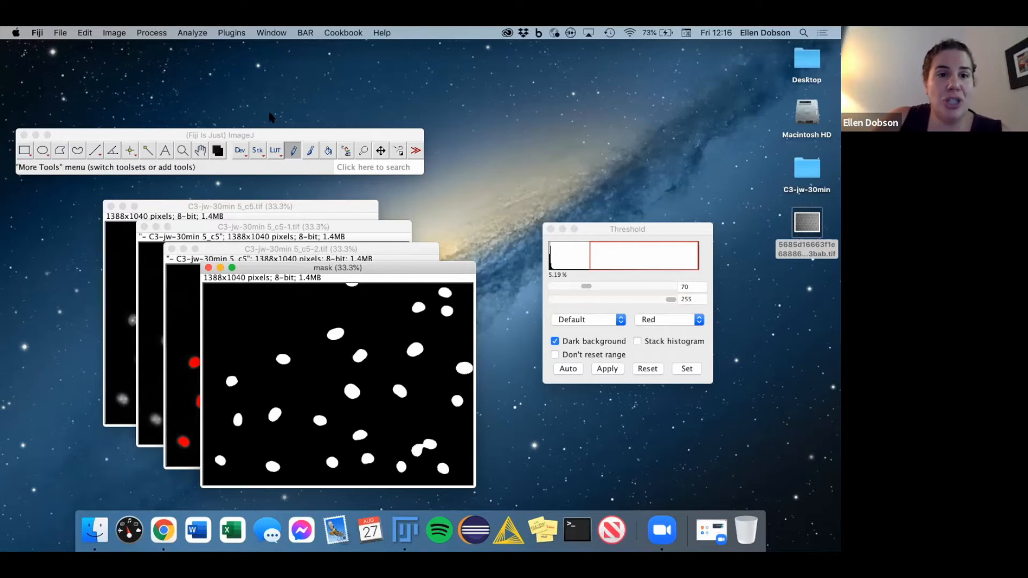
- Enable Debug mode in the Miscellaneous Options
{"action": "left_click", "coordinate": [250, 137]}
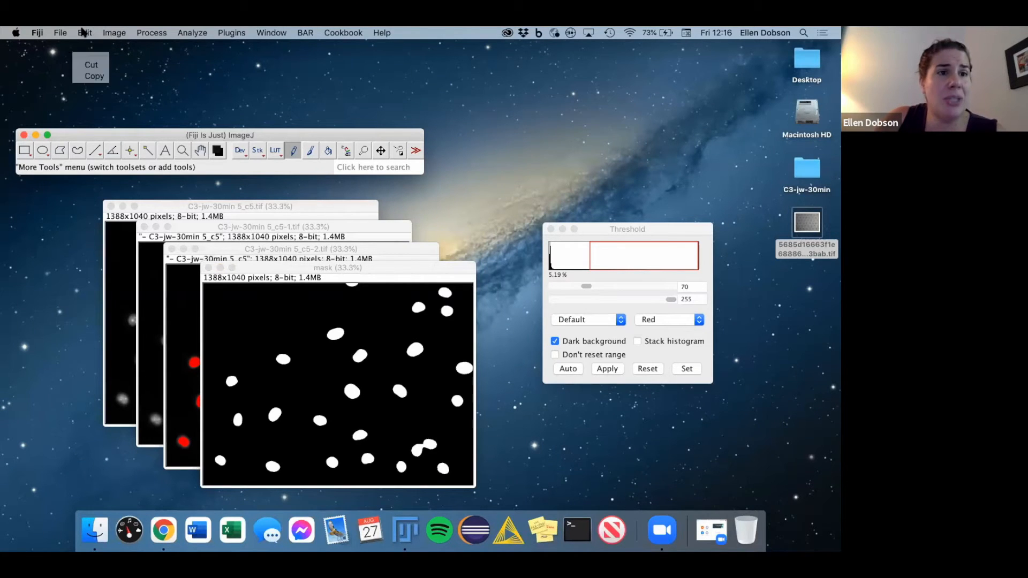
{"action": "left_click", "coordinate": [84, 32]}
{"action": "mouse_move", "coordinate": [109, 202]}
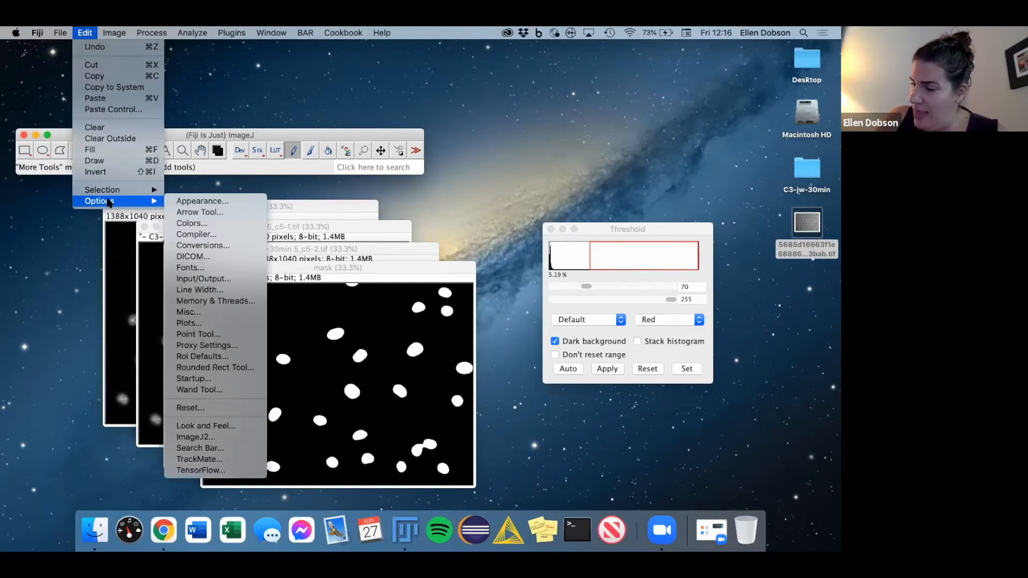
{"action": "left_click", "coordinate": [220, 313]}
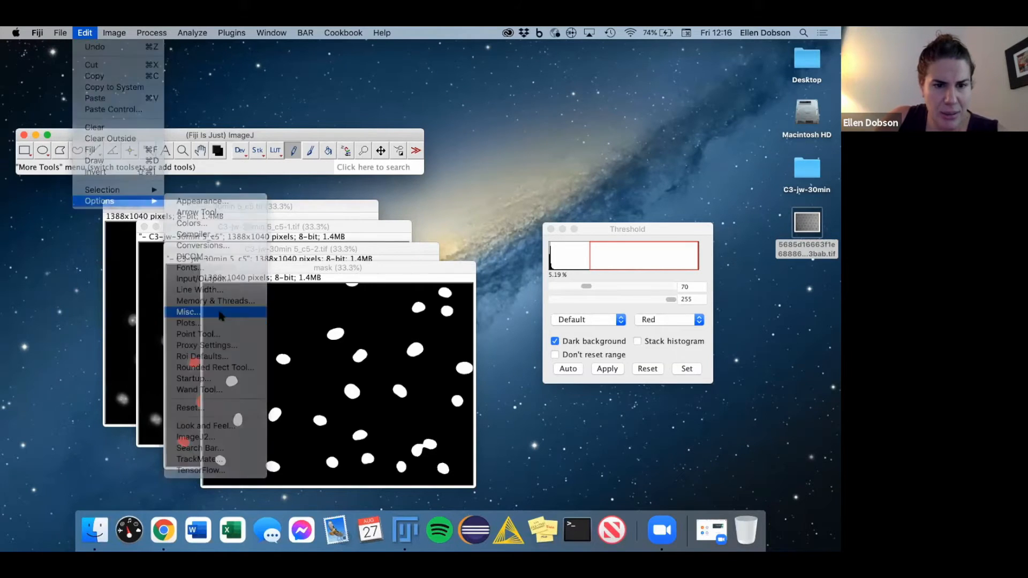
{"action": "left_click", "coordinate": [359, 269]}
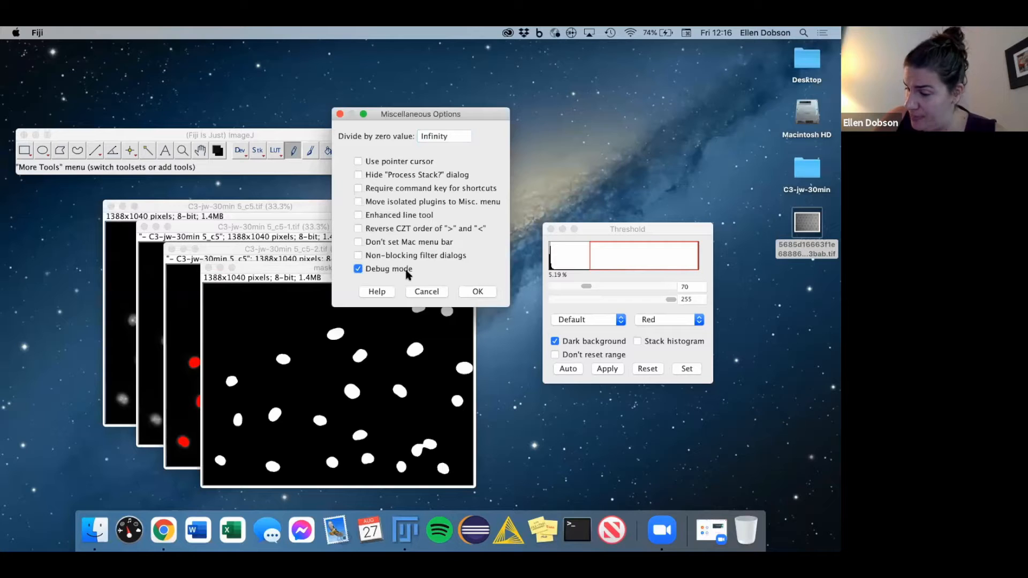
{"action": "left_click", "coordinate": [473, 292]}
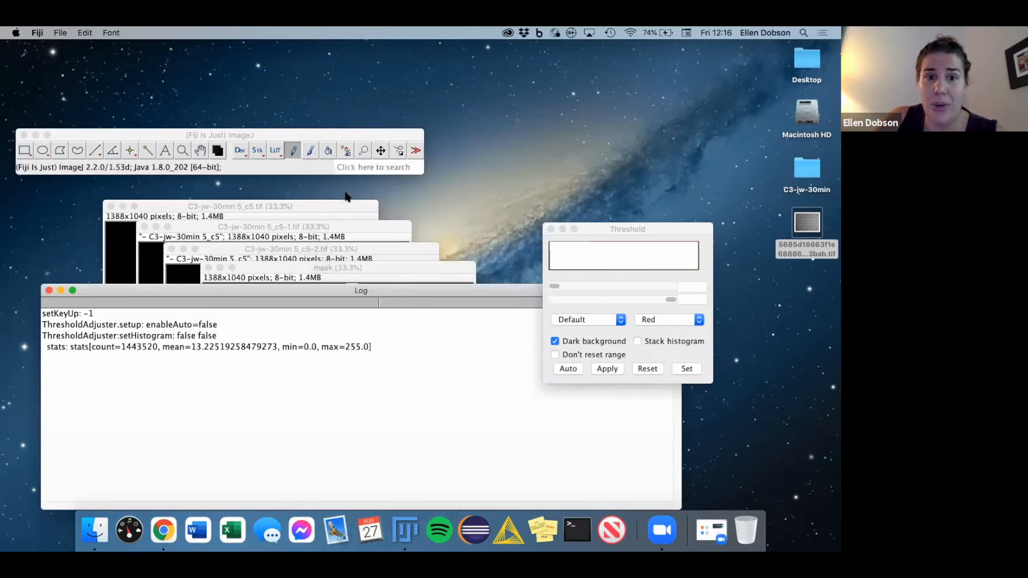
- Find and run the Watershed command on the mask, and show the resulting segmentation movie at 25%
{"action": "left_click", "coordinate": [350, 170]}
{"action": "type", "text": "watershed"}
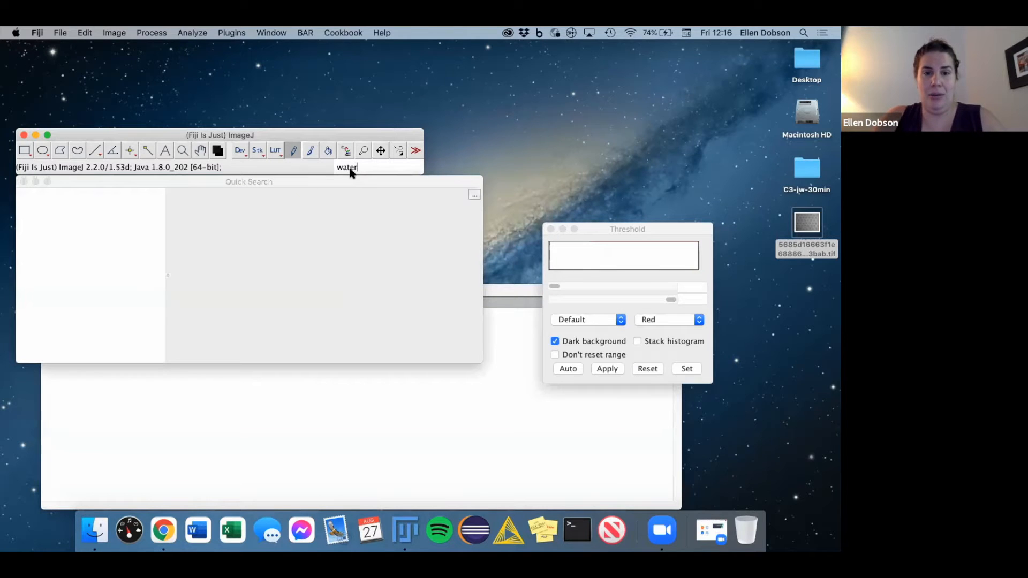
{"action": "key", "text": "Return"}
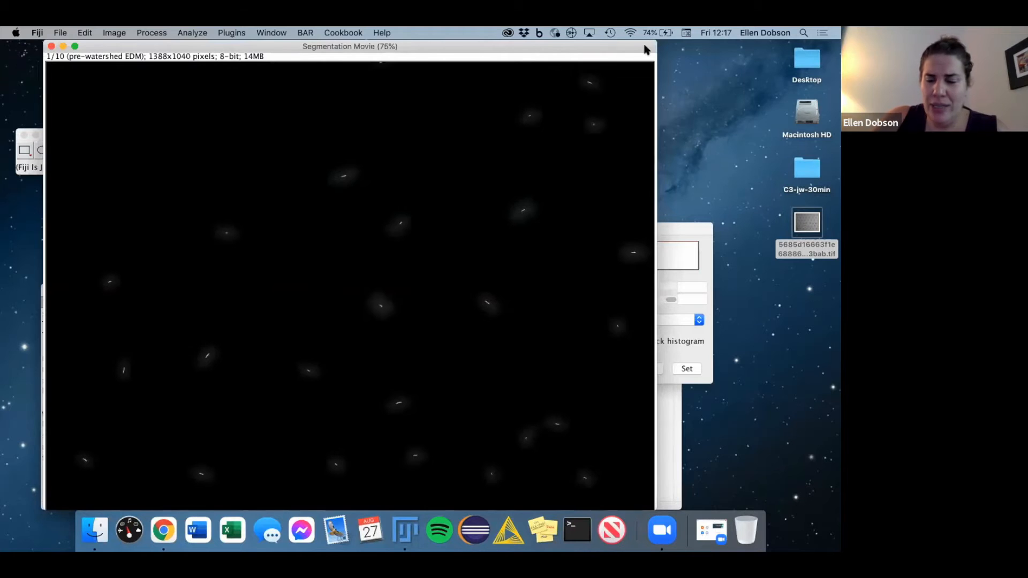
{"action": "key", "text": "XF86AudioRaiseVolume"}
{"action": "key", "text": "minus"}
{"action": "key", "text": "minus"}
{"action": "key", "text": "minus"}
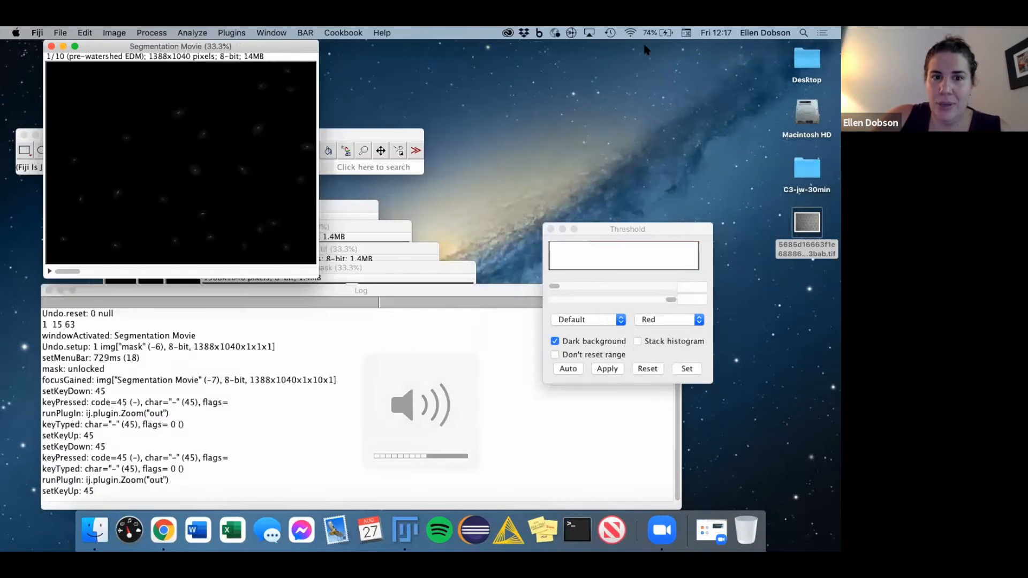
{"action": "left_click_drag", "start_coordinate": [220, 45], "coordinate": [379, 288]}
- Magnify the touching nuclei in the mask to inspect the watershed split, and return the mask to 33.3%
{"action": "left_click", "coordinate": [407, 263]}
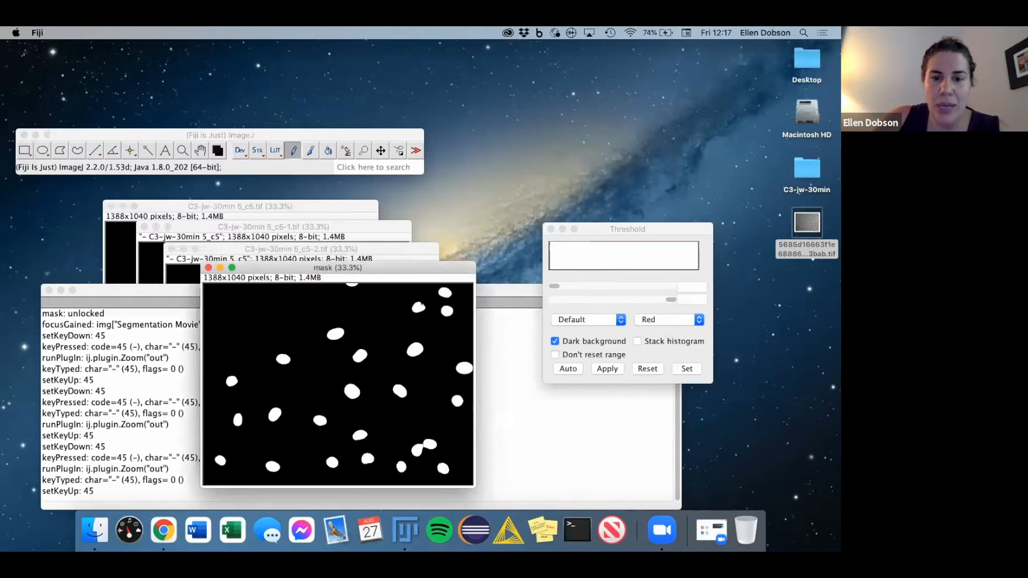
{"action": "key", "text": "equal"}
{"action": "key", "text": "equal"}
{"action": "key", "text": "equal"}
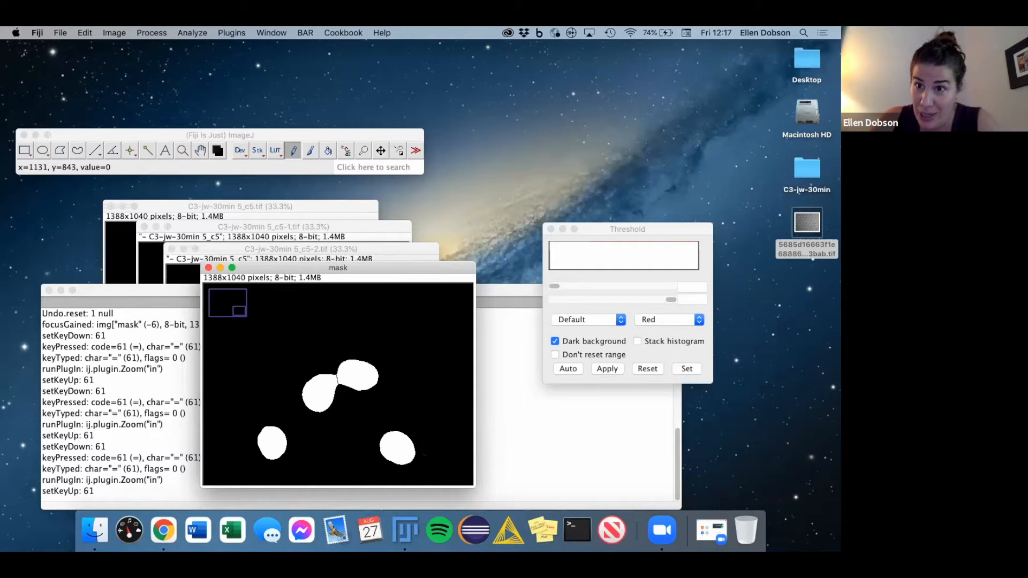
{"action": "key", "text": "minus"}
{"action": "key", "text": "minus"}
{"action": "key", "text": "minus"}
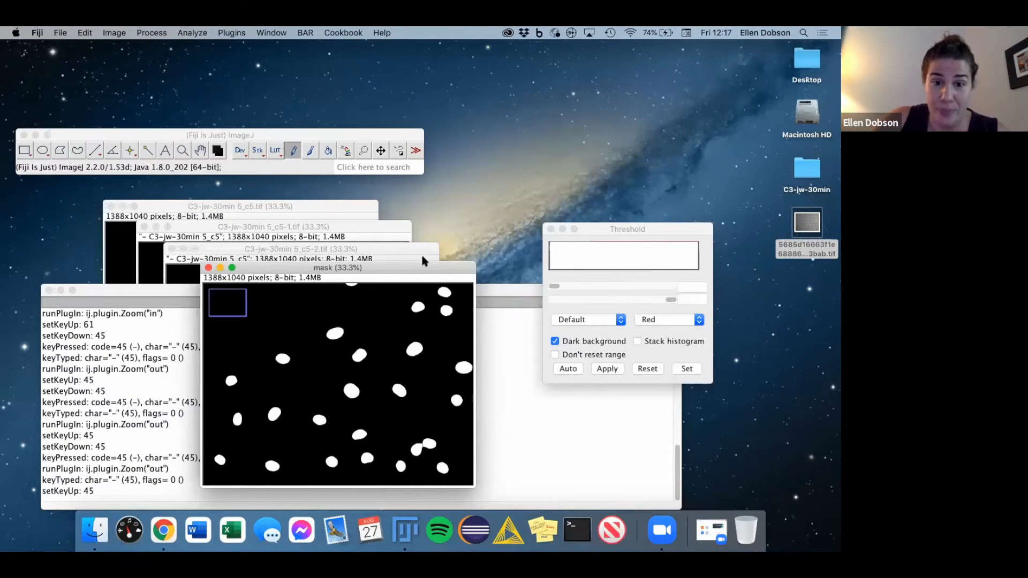
- Arrange the mask and segmentation movie windows so both can be seen, and play the movie
{"action": "left_click_drag", "start_coordinate": [471, 285], "coordinate": [474, 264]}
{"action": "left_click", "coordinate": [221, 368]}
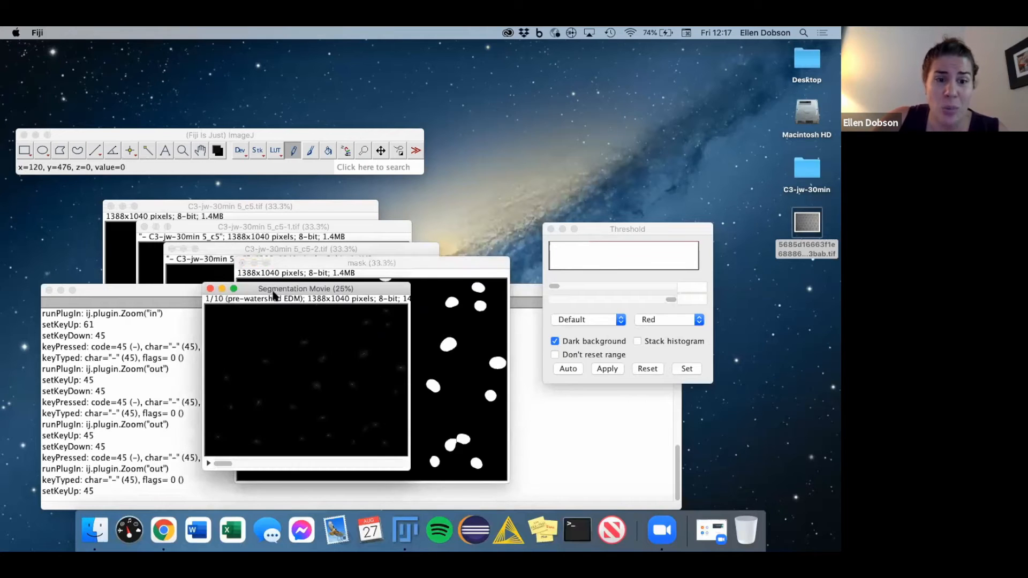
{"action": "left_click_drag", "start_coordinate": [270, 292], "coordinate": [417, 183]}
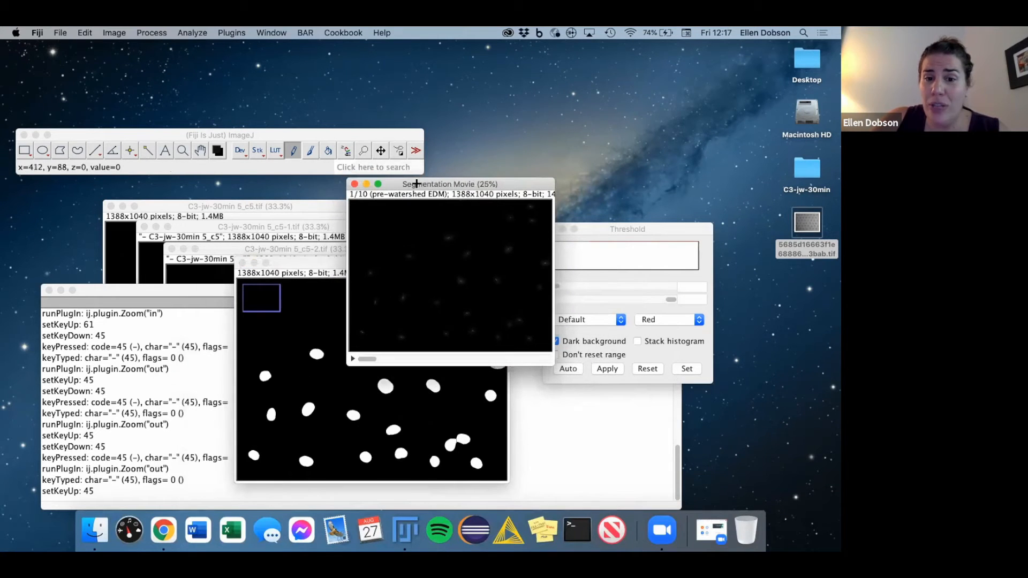
{"action": "left_click", "coordinate": [352, 360]}
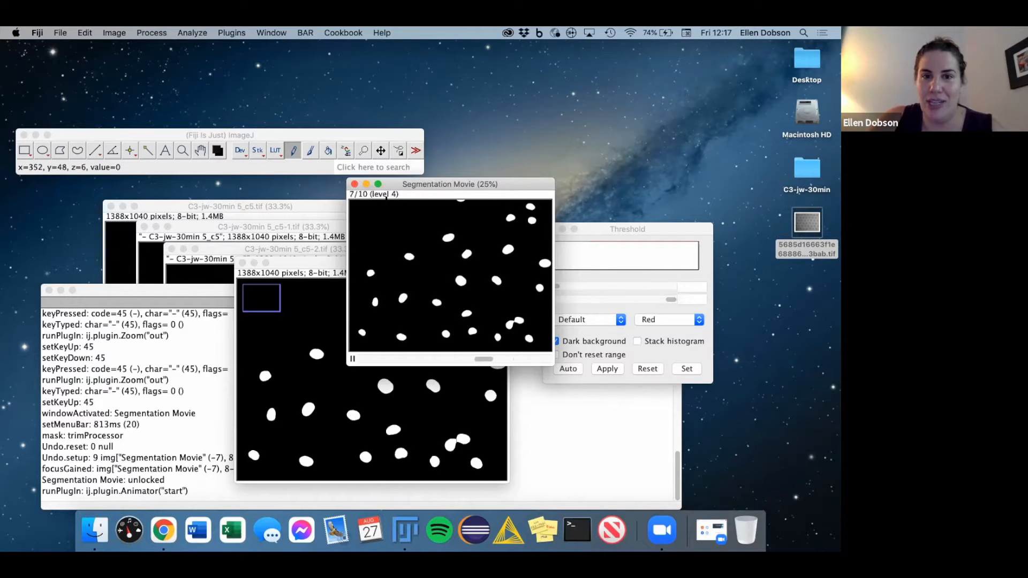
- Close the segmentation movie and the debug log, and move the mask back beneath the other images
{"action": "left_click", "coordinate": [354, 185]}
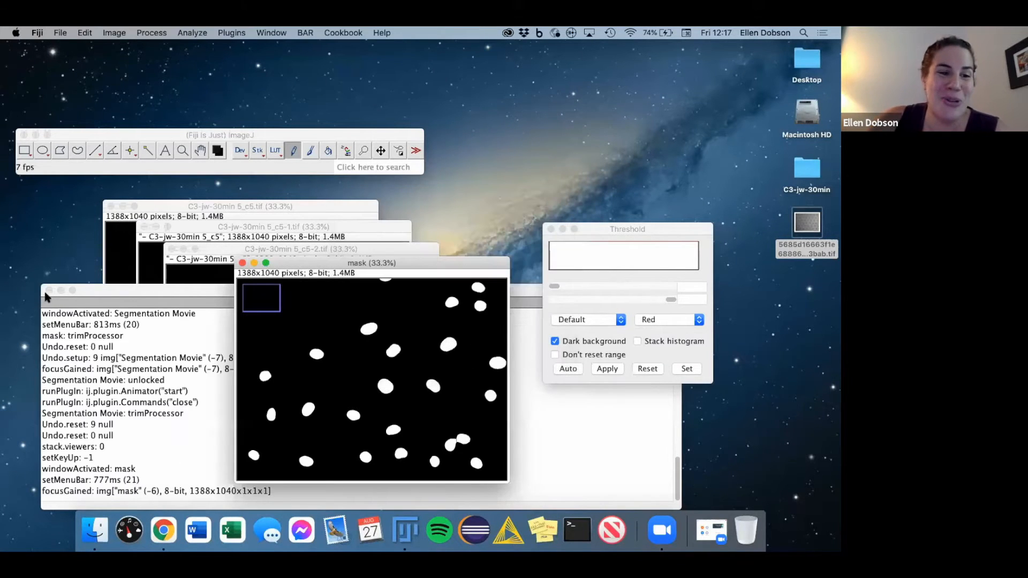
{"action": "left_click", "coordinate": [48, 290]}
{"action": "left_click_drag", "start_coordinate": [434, 271], "coordinate": [394, 278]}
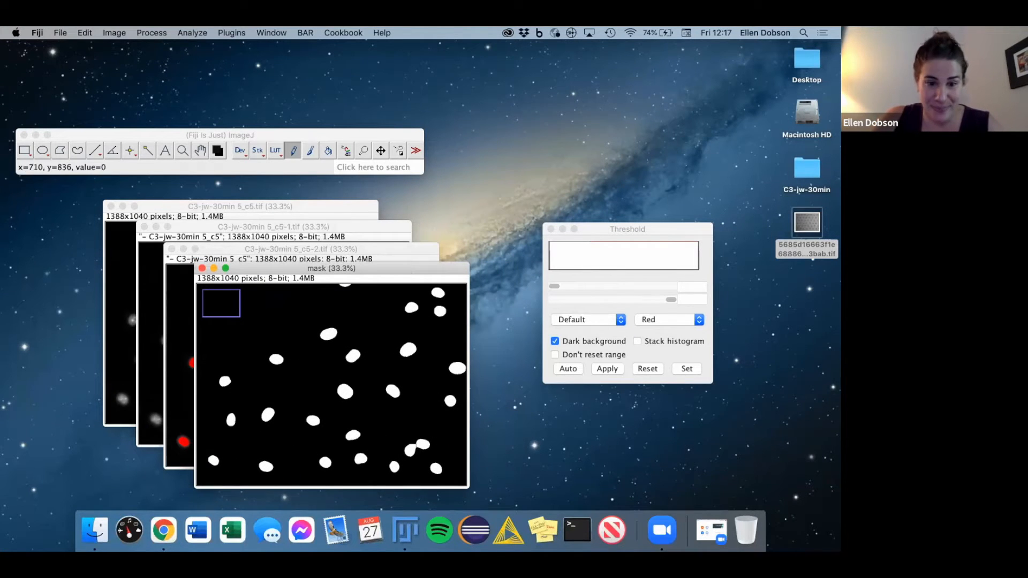
- Switch to Chrome to view the Identify slide of the segmentation presentation, and return to Fiji
{"action": "key", "text": "super+Tab"}
{"action": "key", "text": "super+Tab"}
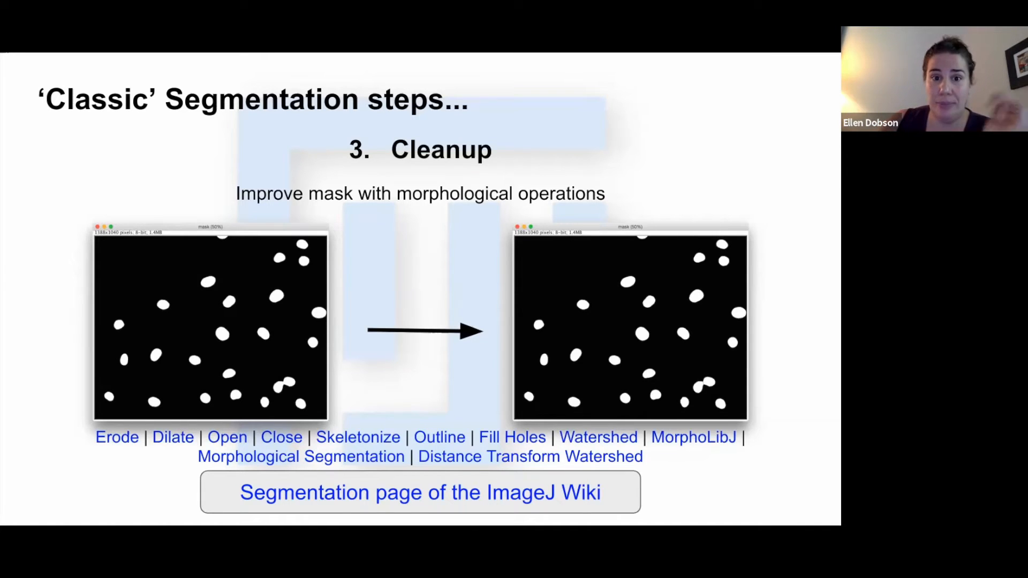
{"action": "key", "text": "Right"}
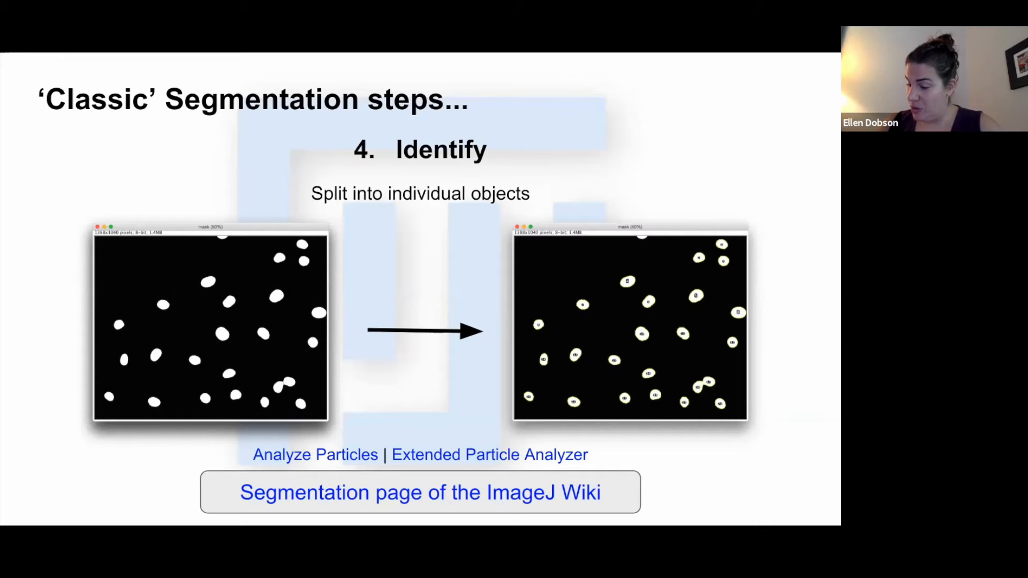
{"action": "key", "text": "super+Tab"}
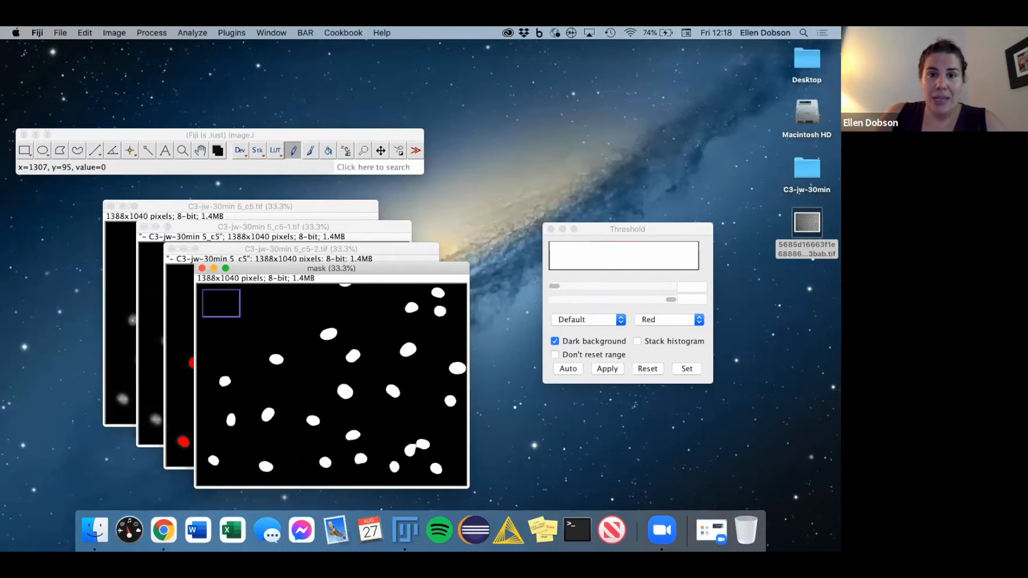
- Search for "analyz" and open the Analyze Particles settings for the mask, placing the dialog over the images
{"action": "left_click", "coordinate": [354, 167]}
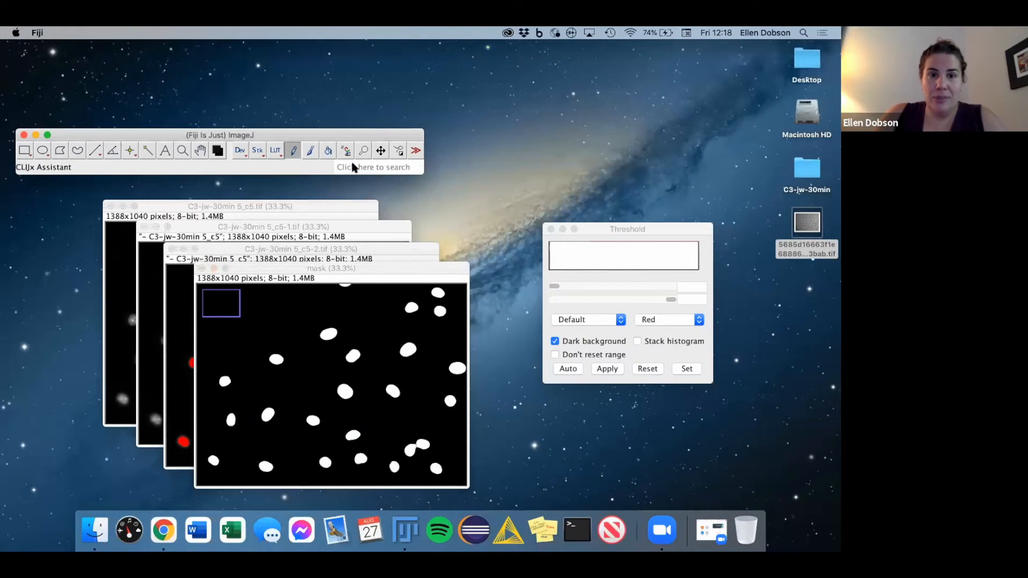
{"action": "left_click", "coordinate": [353, 167]}
{"action": "type", "text": "anal"}
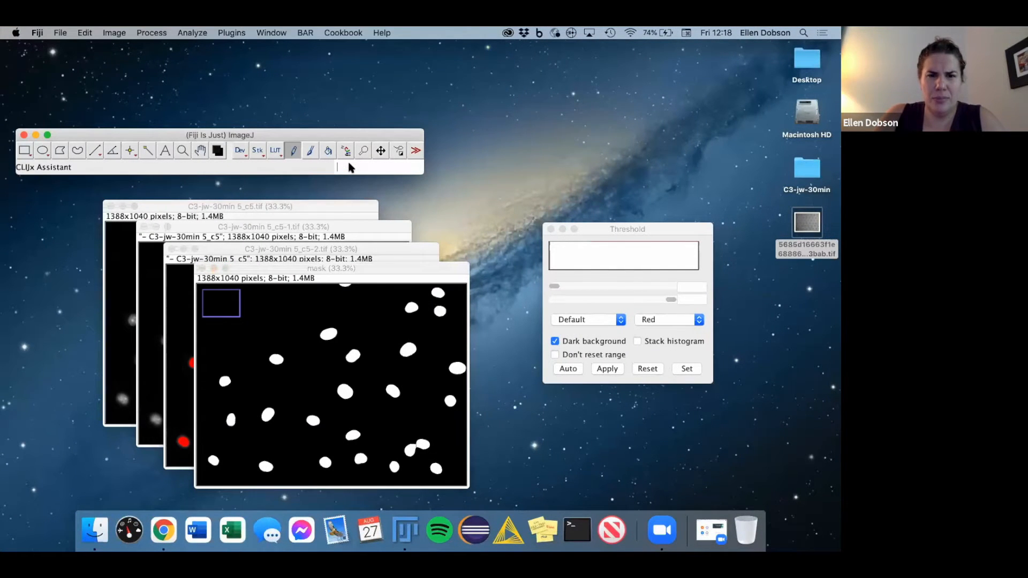
{"action": "type", "text": "yz"}
{"action": "double_click", "coordinate": [84, 203]}
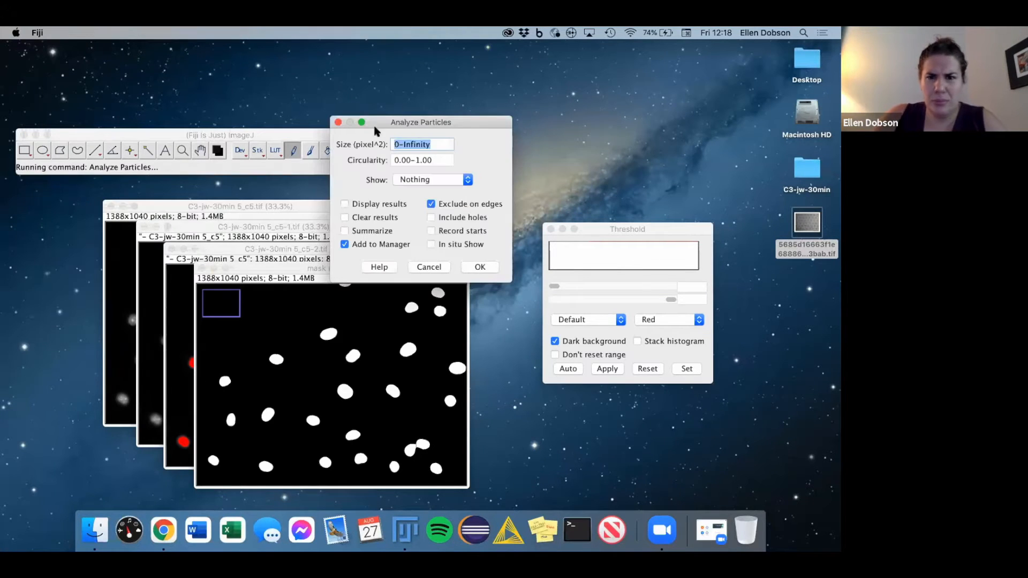
{"action": "left_click_drag", "start_coordinate": [483, 124], "coordinate": [481, 184]}
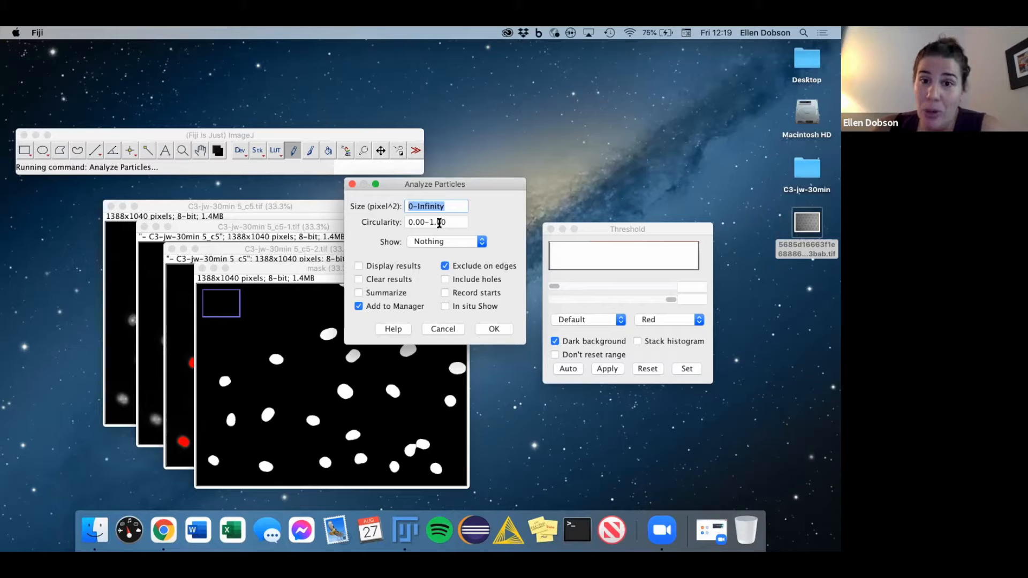
- Switch to Chrome, open the Extended Particle Analyzer link from the Identify slide, and examine its shape parameters on the BioVoxxel Toolbox page
{"action": "key", "text": "super+Tab"}
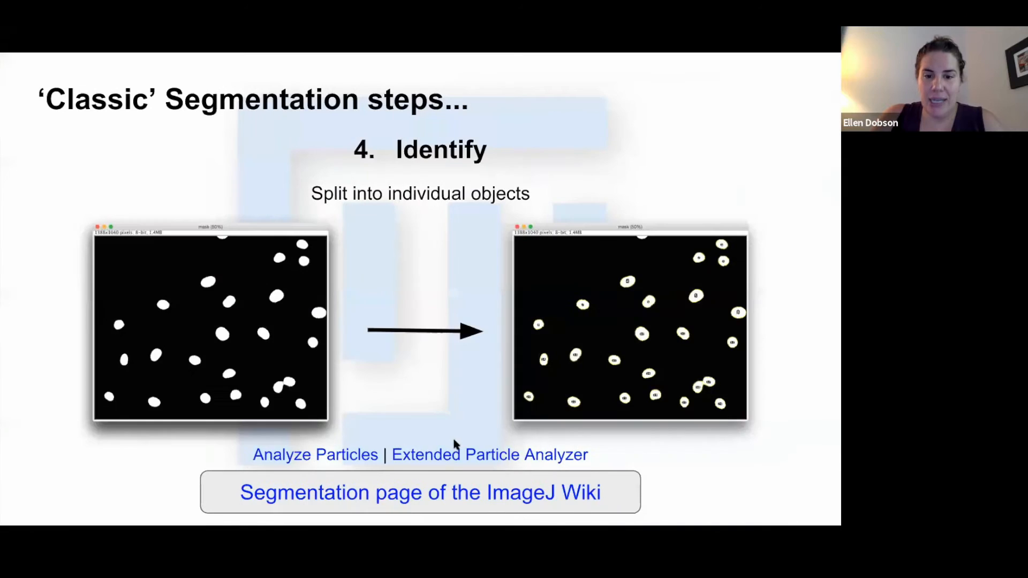
{"action": "right_click", "coordinate": [444, 460]}
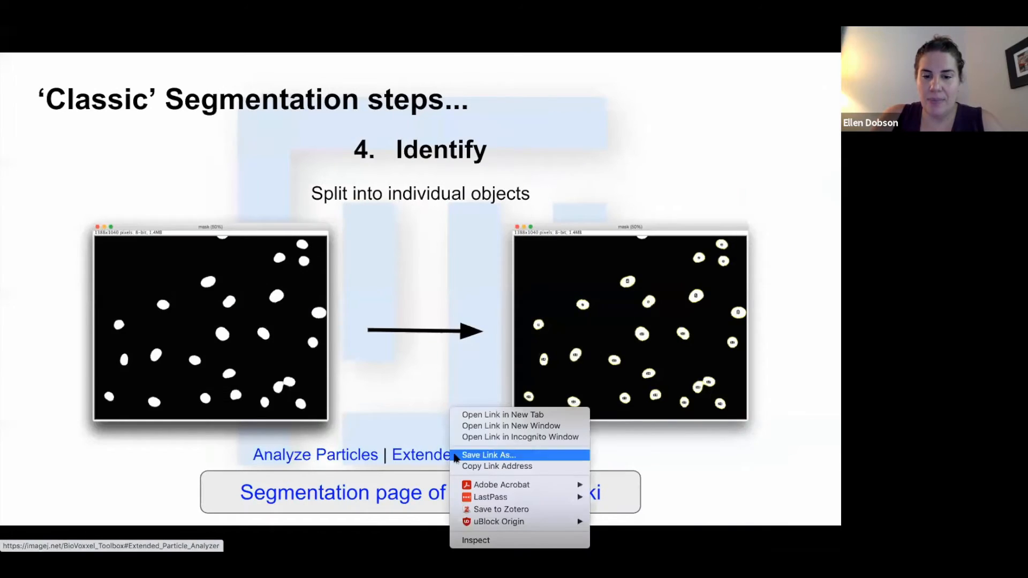
{"action": "left_click", "coordinate": [442, 457]}
{"action": "left_click", "coordinate": [441, 459]}
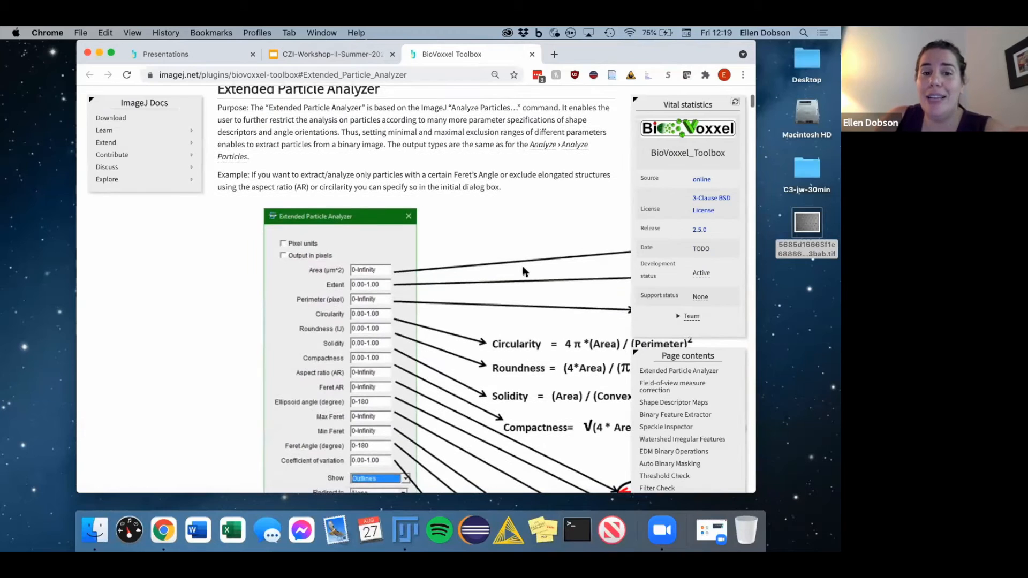
{"action": "scroll", "coordinate": [520, 270], "scroll_direction": "down", "scroll_amount": 2}
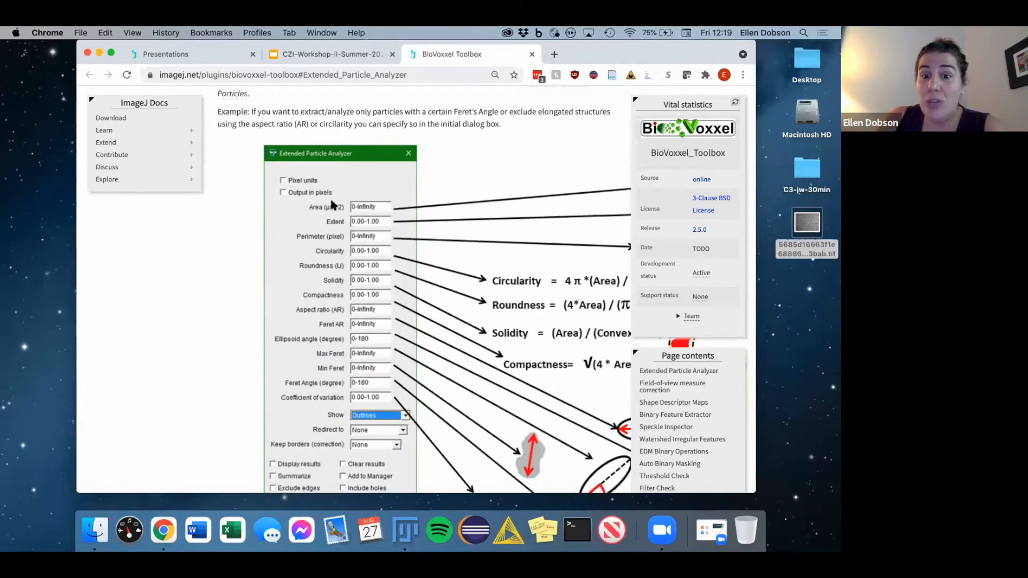
{"action": "scroll", "coordinate": [333, 218], "scroll_direction": "down", "scroll_amount": 2}
{"action": "scroll", "coordinate": [332, 218], "scroll_direction": "down", "scroll_amount": 4}
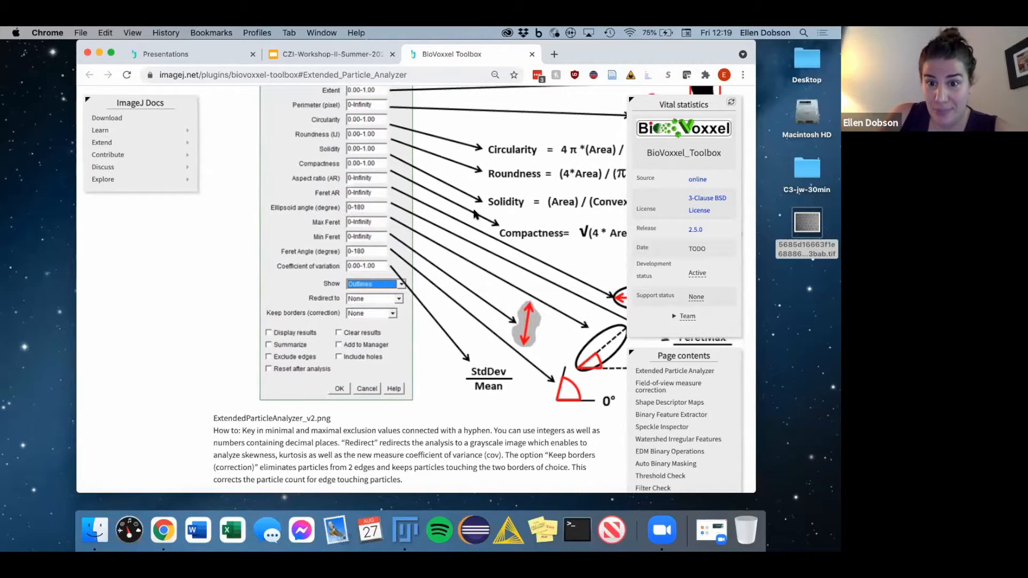
- Return to the segmentation presentation and advance from the Identify slide to the Analyze slide
{"action": "scroll", "coordinate": [475, 253], "scroll_direction": "up", "scroll_amount": 4}
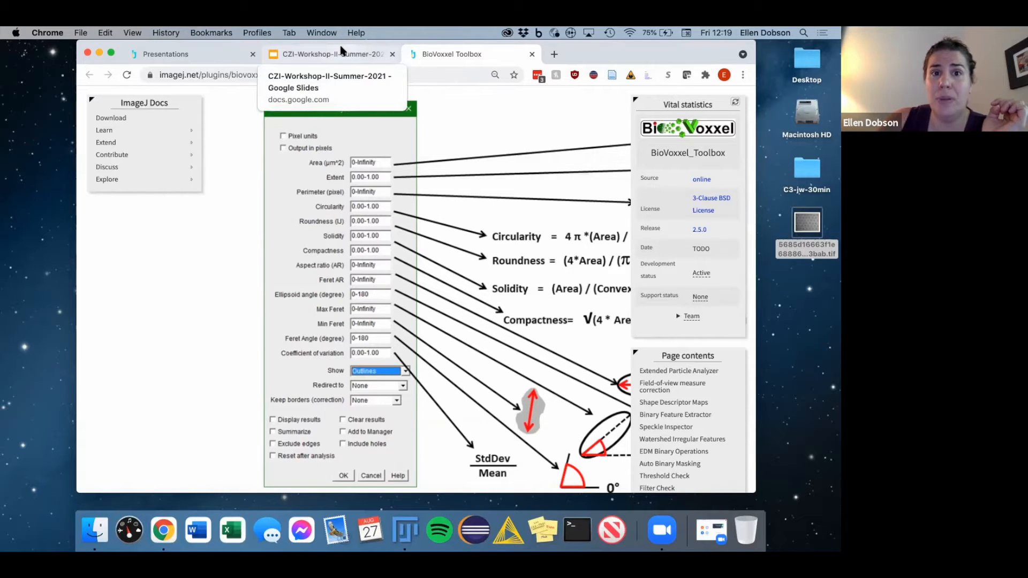
{"action": "left_click_drag", "start_coordinate": [341, 49], "coordinate": [618, 114]}
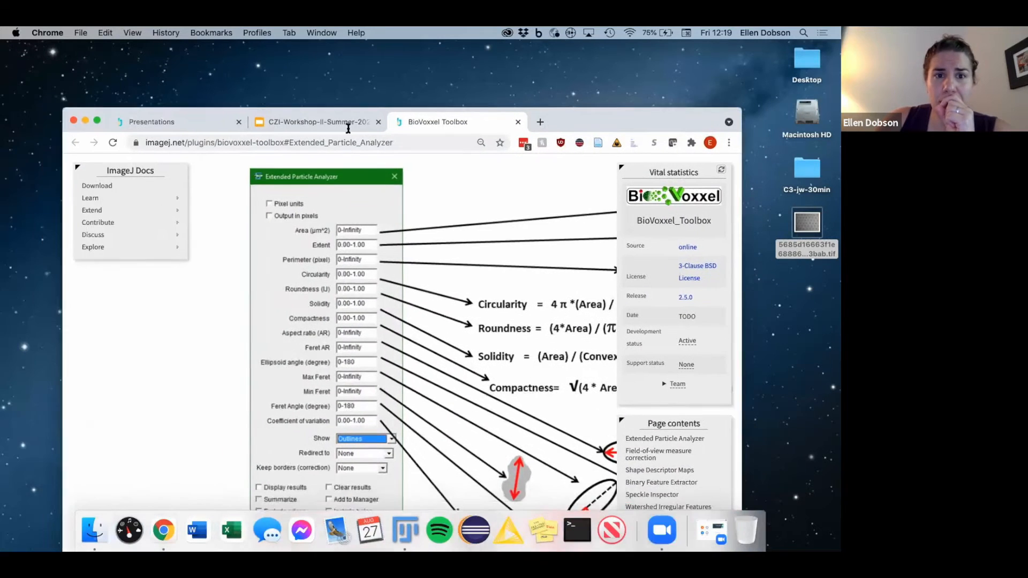
{"action": "left_click", "coordinate": [289, 117]}
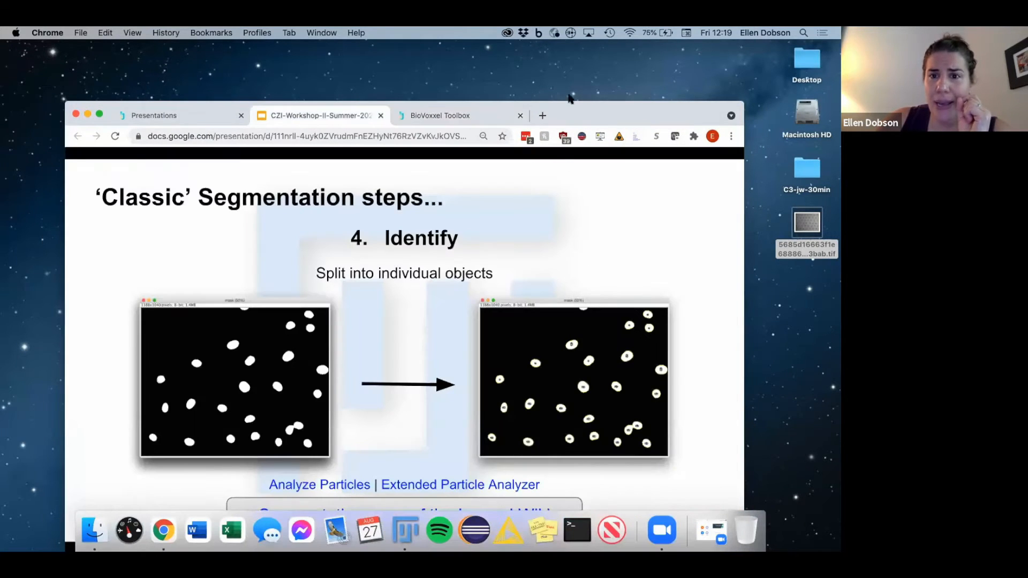
{"action": "left_click_drag", "start_coordinate": [571, 111], "coordinate": [563, 65]}
{"action": "left_click", "coordinate": [544, 153]}
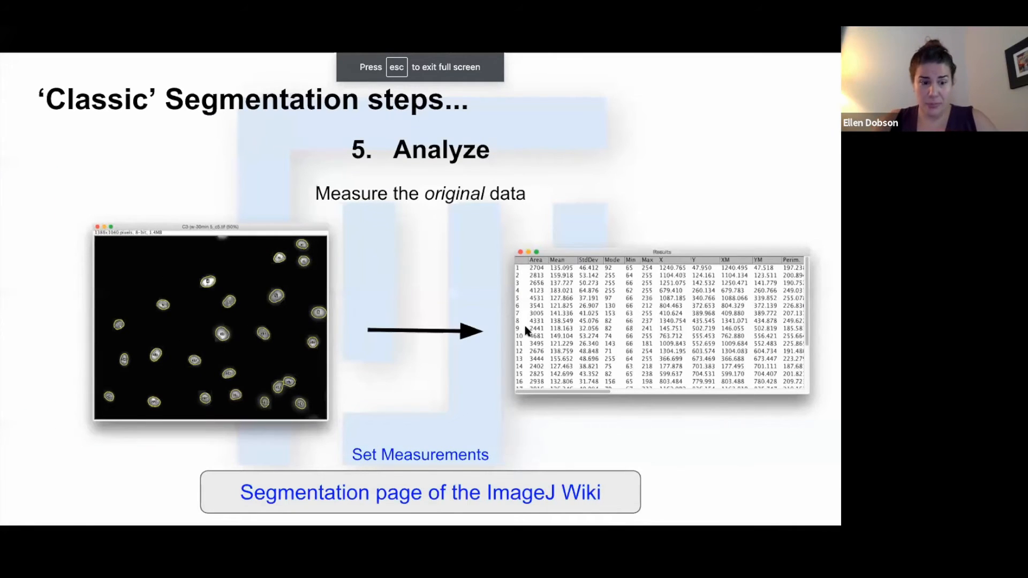
- Switch to Fiji and run Analyze Particles on the mask with a size of 200-Infinity, adding the particles to the ROI Manager
{"action": "key", "text": "super+Tab"}
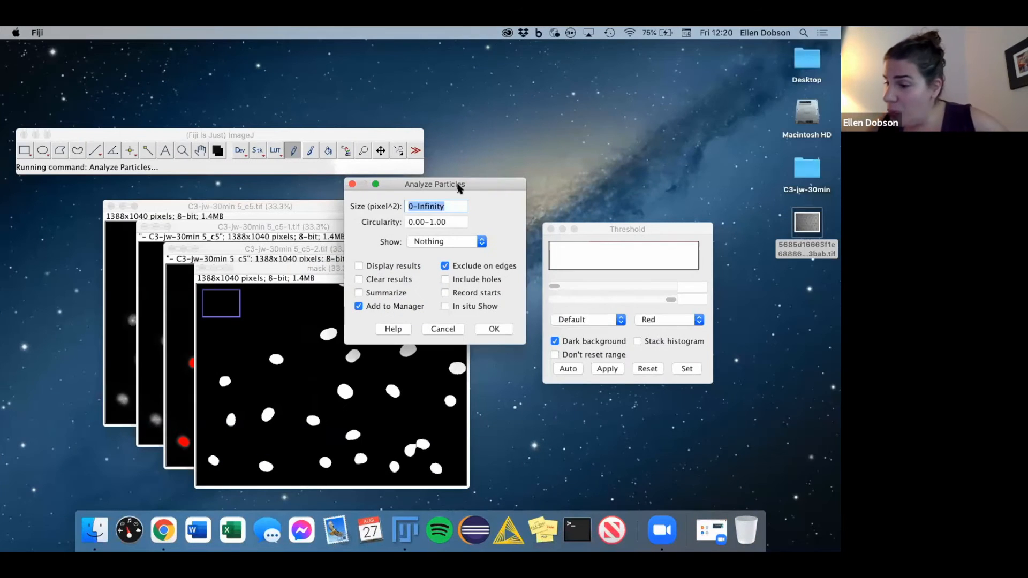
{"action": "left_click", "coordinate": [410, 207]}
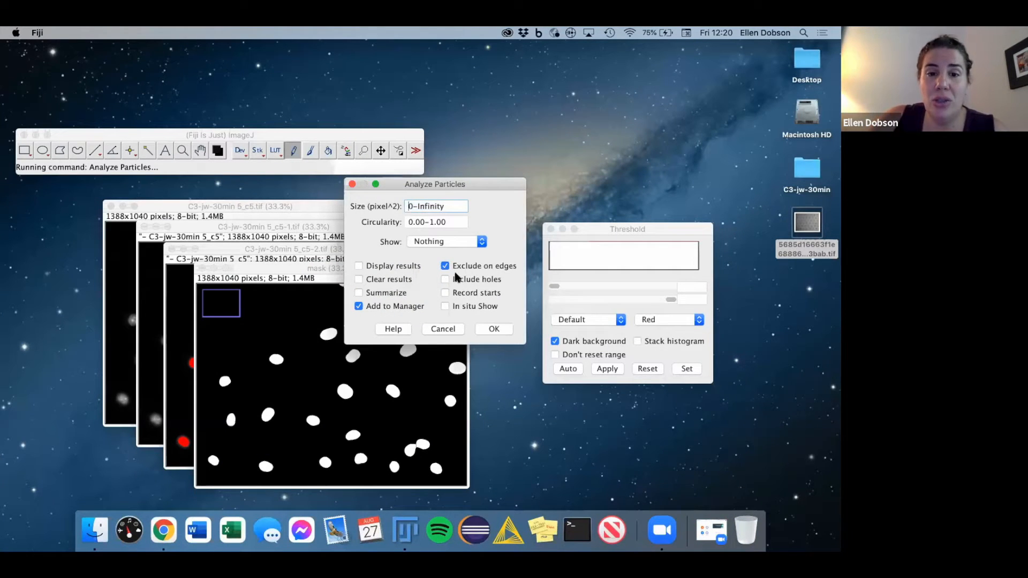
{"action": "type", "text": "20"}
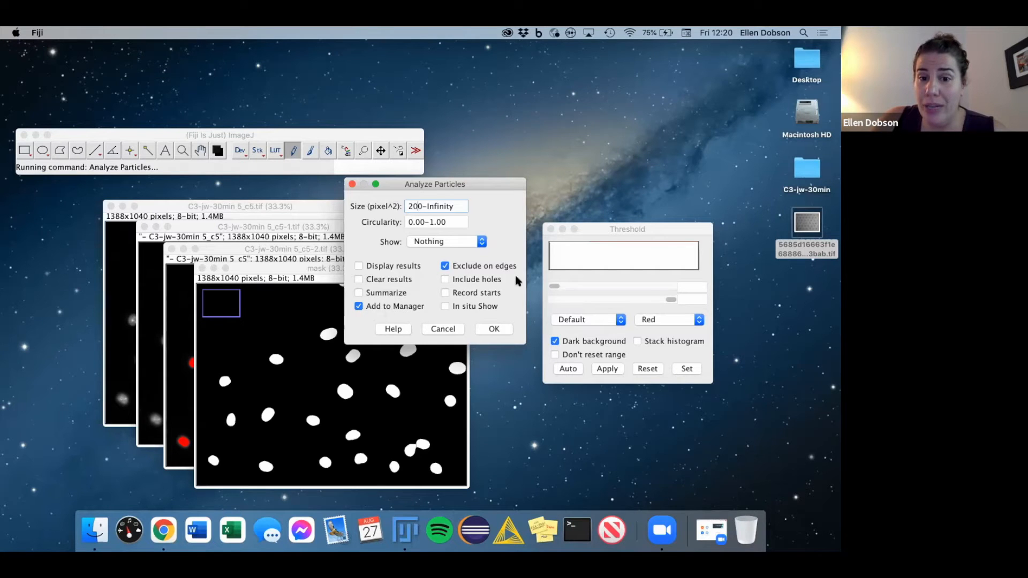
{"action": "left_click_drag", "start_coordinate": [487, 185], "coordinate": [622, 161]}
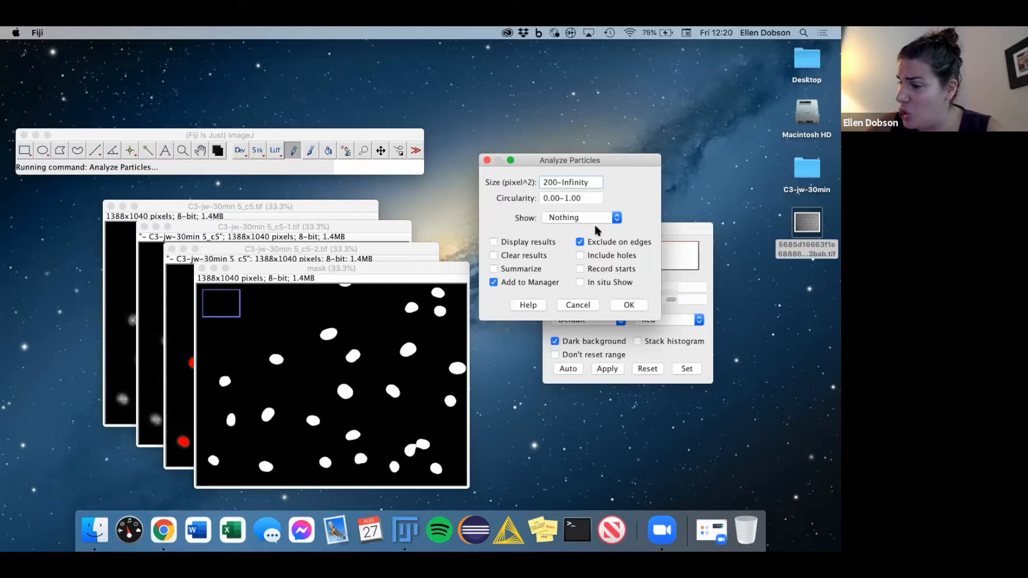
{"action": "left_click", "coordinate": [629, 305]}
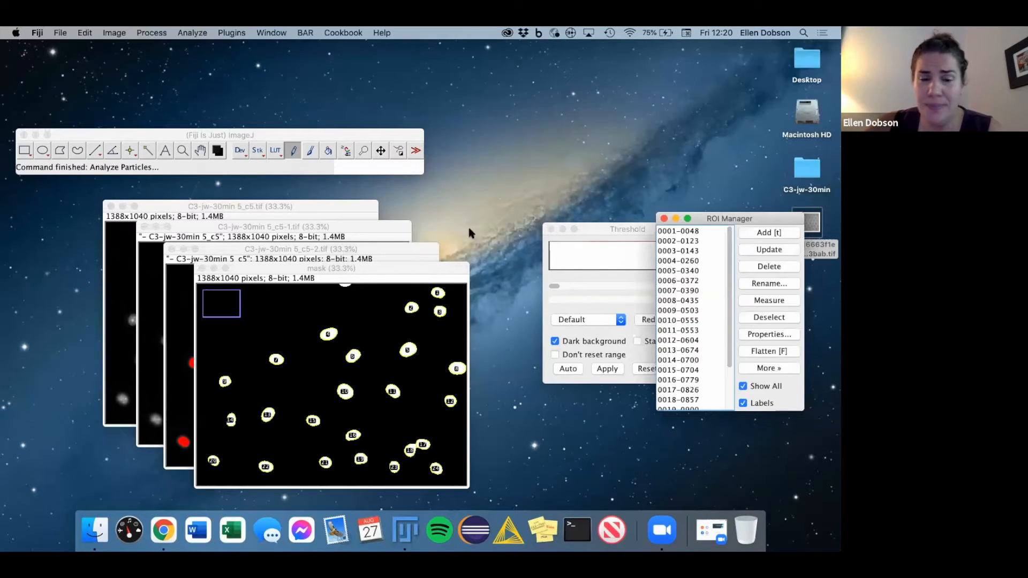
- Place the ROI Manager beside the mask image and view its list of additional commands
{"action": "mouse_move", "coordinate": [425, 272]}
{"action": "left_mouse_down"}
{"action": "mouse_move", "coordinate": [432, 218]}
{"action": "mouse_move", "coordinate": [432, 266]}
{"action": "left_mouse_up"}
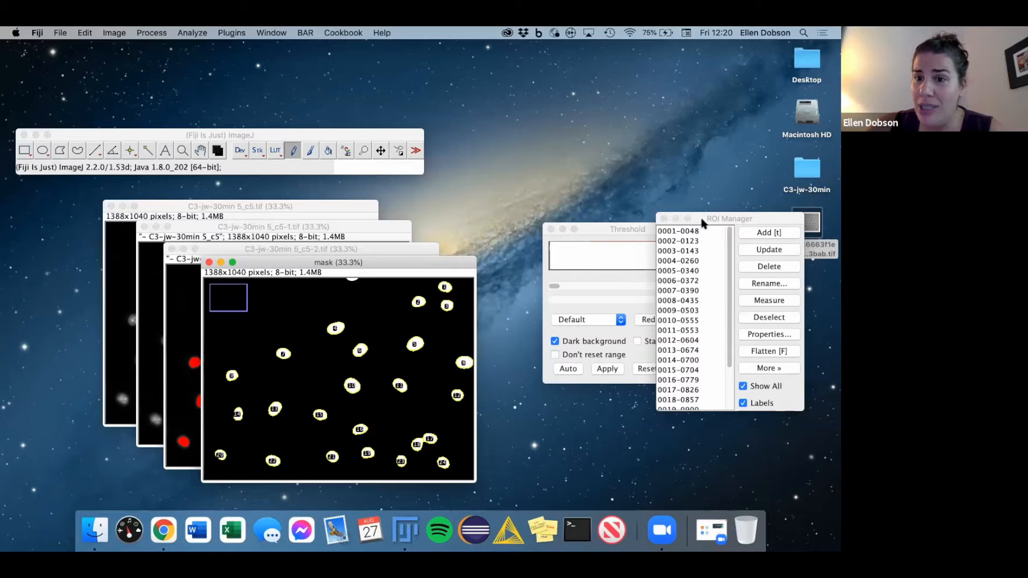
{"action": "left_click_drag", "start_coordinate": [703, 223], "coordinate": [611, 222]}
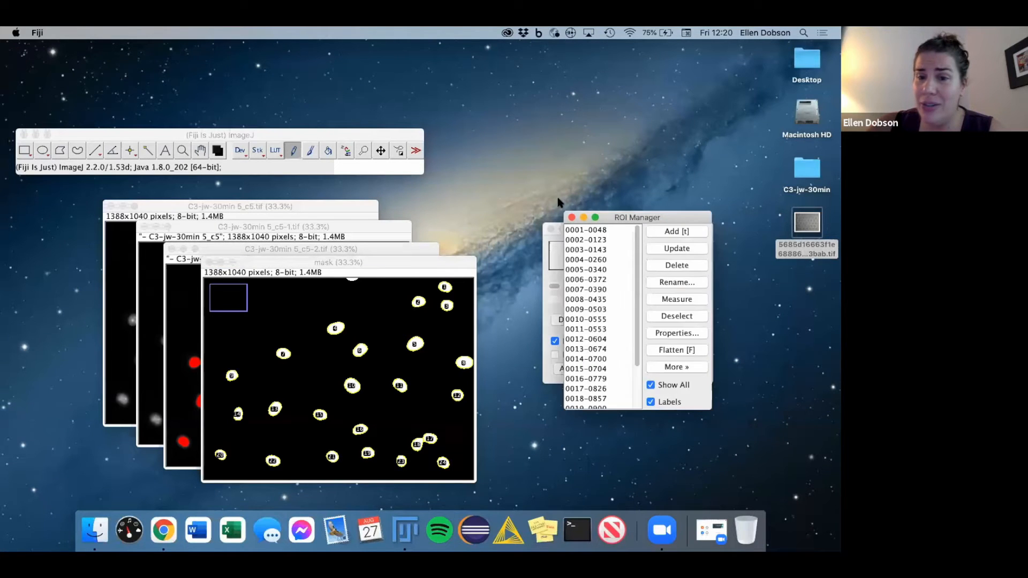
{"action": "left_click_drag", "start_coordinate": [559, 203], "coordinate": [557, 202]}
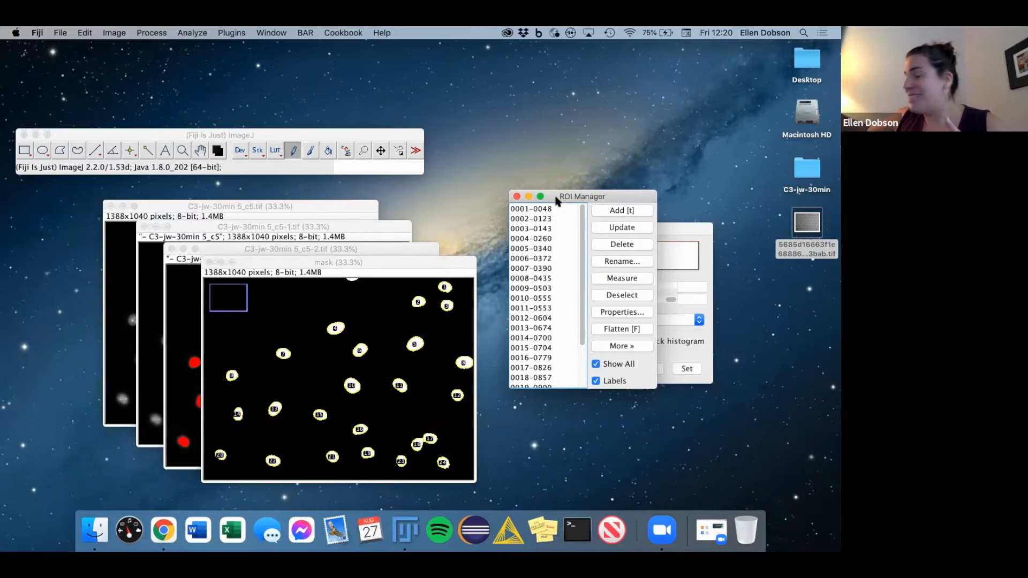
{"action": "left_click", "coordinate": [616, 347]}
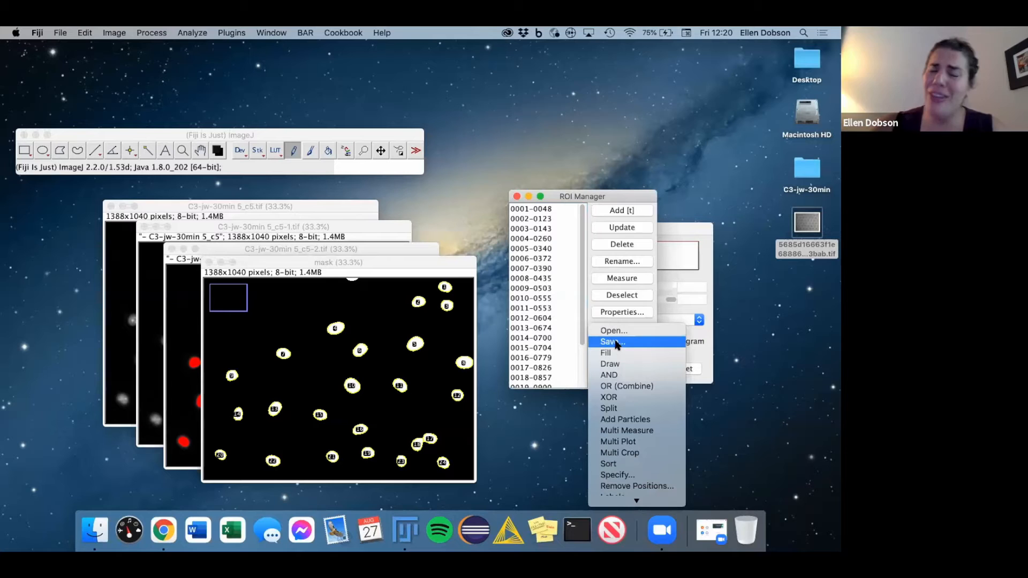
{"action": "left_click", "coordinate": [573, 199]}
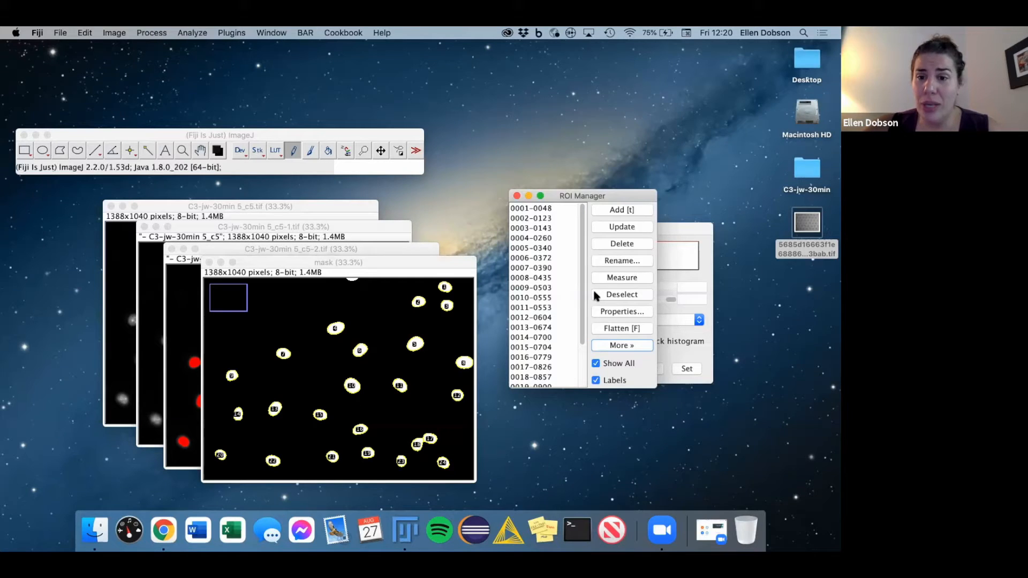
- Highlight individual ROIs and the range 0007-0390 to 0010-0555 in the ROI Manager, and clear the selection
{"action": "left_click", "coordinate": [619, 296]}
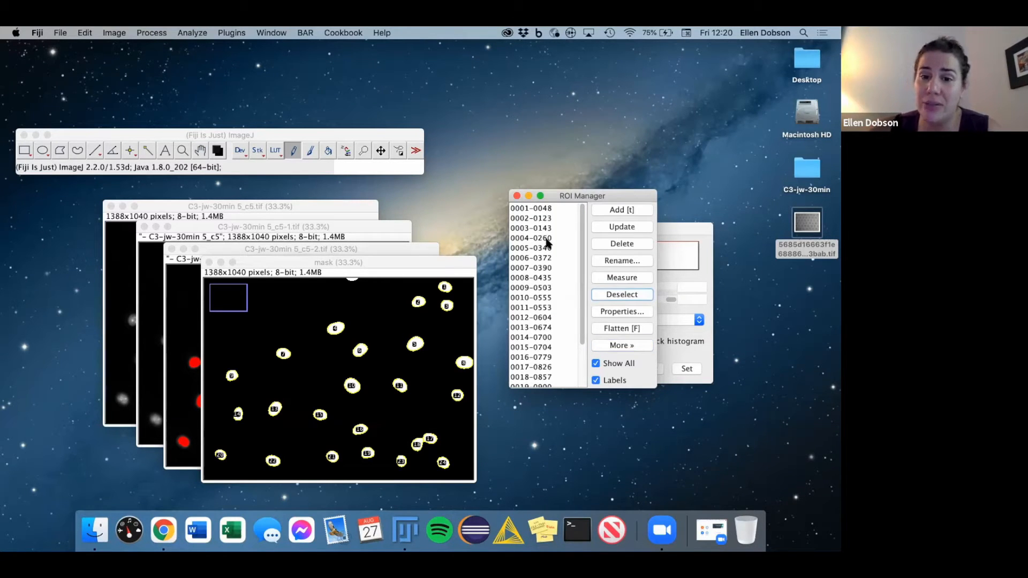
{"action": "left_click", "coordinate": [547, 240]}
{"action": "left_click", "coordinate": [550, 259]}
{"action": "left_click", "coordinate": [546, 298]}
{"action": "left_click", "coordinate": [536, 267]}
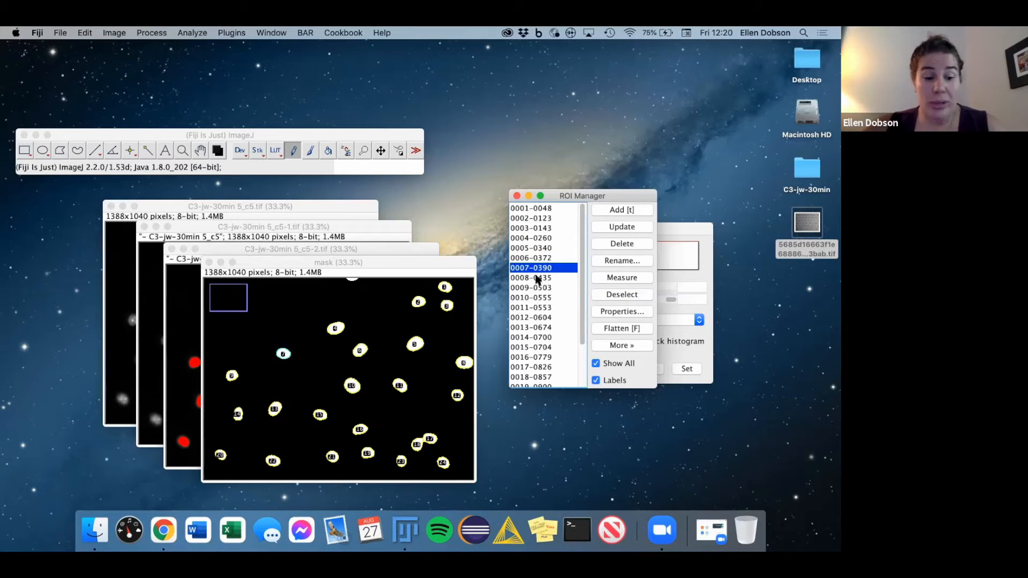
{"action": "left_click", "coordinate": [538, 278], "text": "shift"}
{"action": "left_click", "coordinate": [541, 297], "text": "shift"}
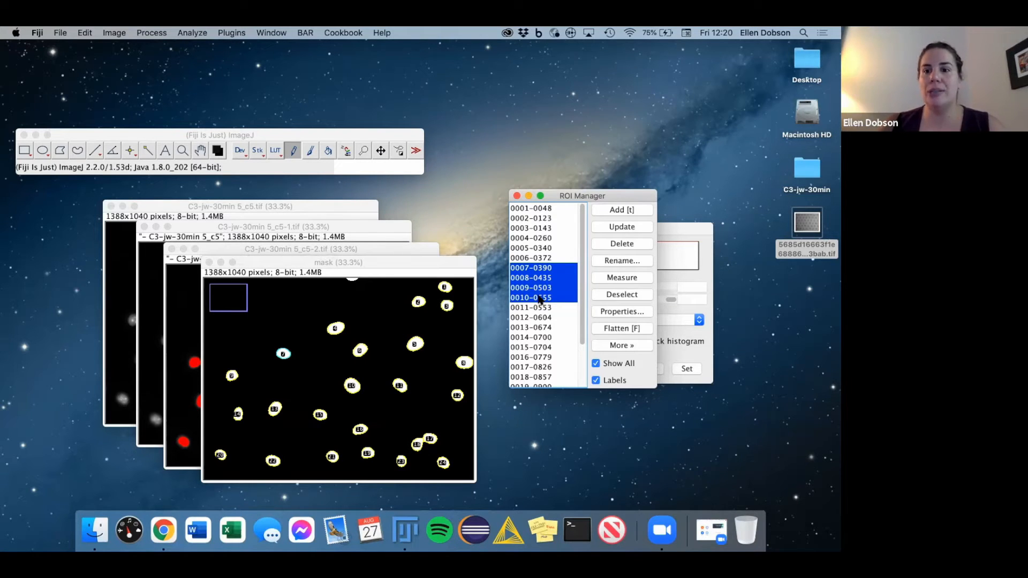
{"action": "left_click", "coordinate": [632, 298]}
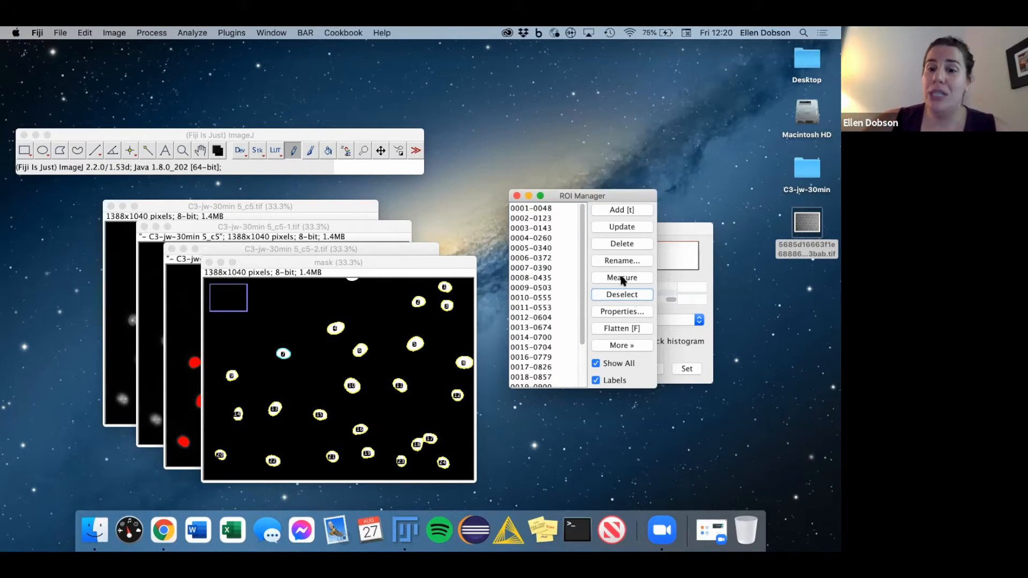
- Measure all the ROIs on the mask, and close the Results table without saving the measurements
{"action": "left_click", "coordinate": [621, 278]}
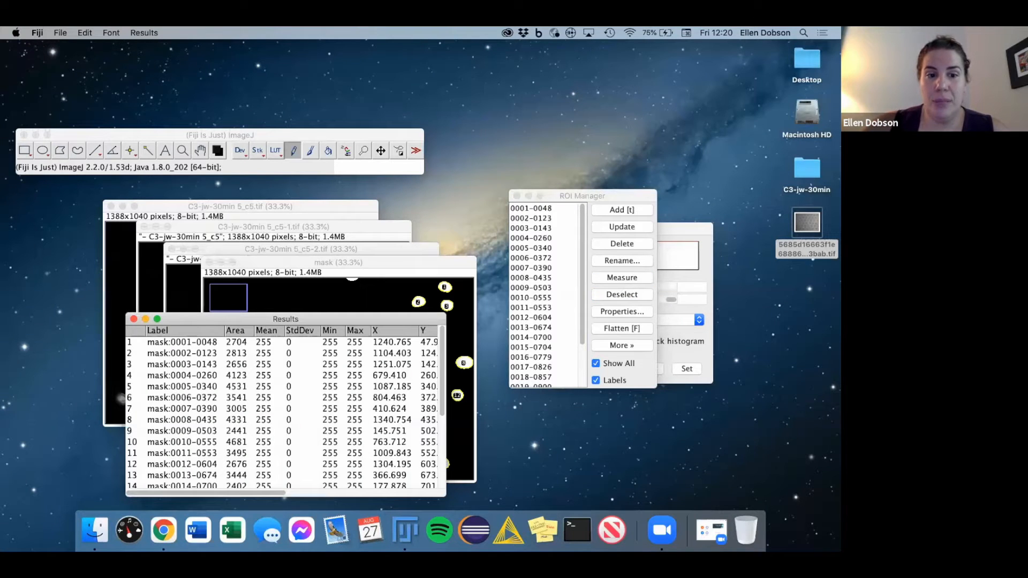
{"action": "left_click_drag", "start_coordinate": [270, 322], "coordinate": [475, 218]}
{"action": "left_click_drag", "start_coordinate": [472, 168], "coordinate": [397, 247]}
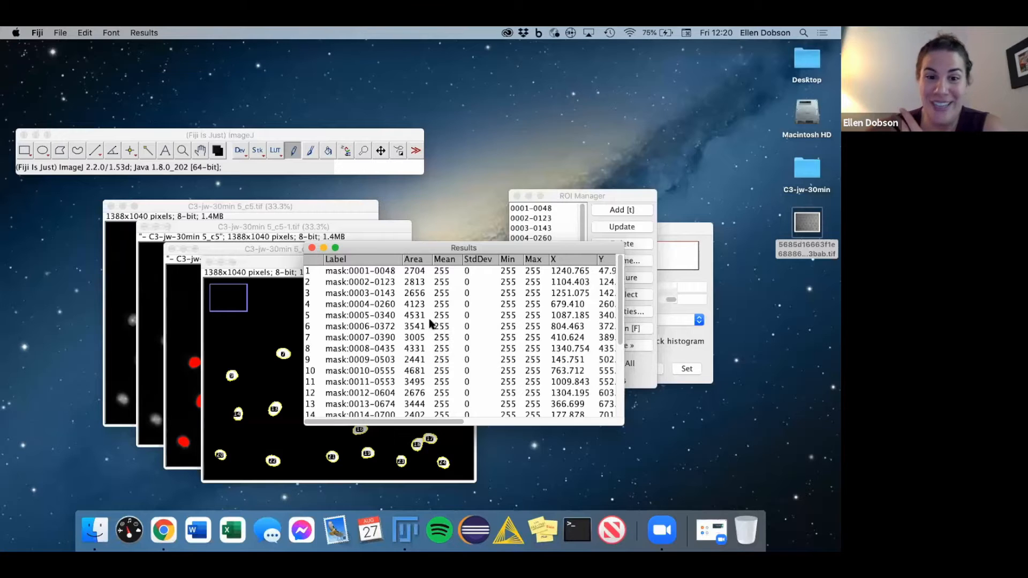
{"action": "left_click_drag", "start_coordinate": [566, 194], "coordinate": [575, 221]}
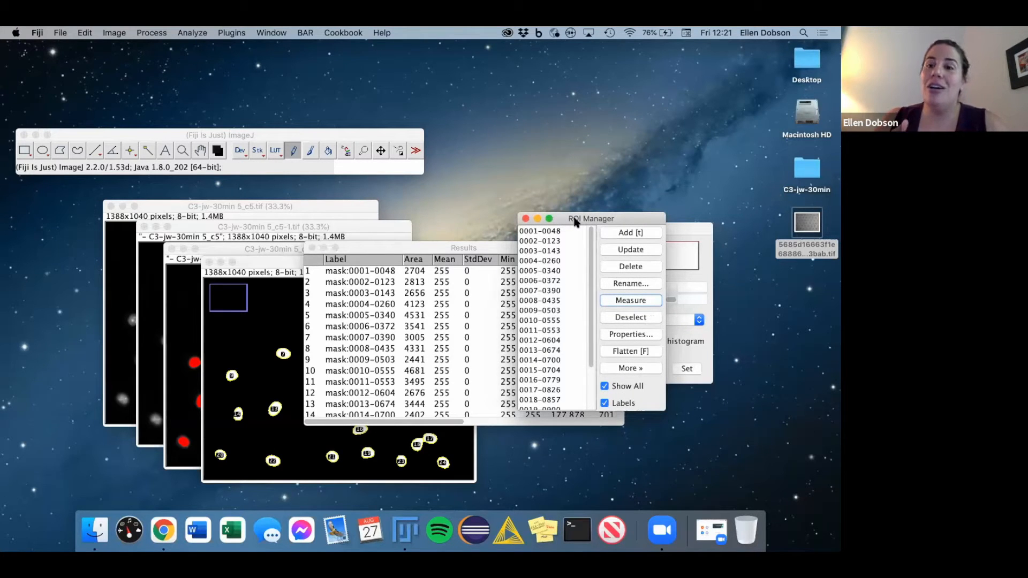
{"action": "left_click", "coordinate": [311, 248]}
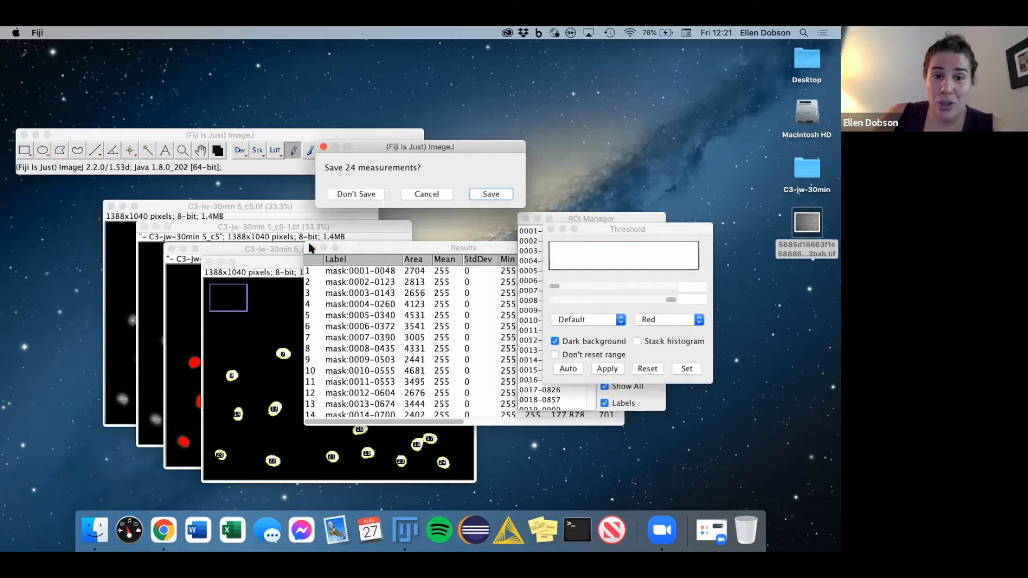
{"action": "left_click", "coordinate": [367, 193]}
- Bring the original image C3-jw-30min 5_c5.tif to the front and overlay all the ROIs on it
{"action": "left_click_drag", "start_coordinate": [329, 204], "coordinate": [263, 167]}
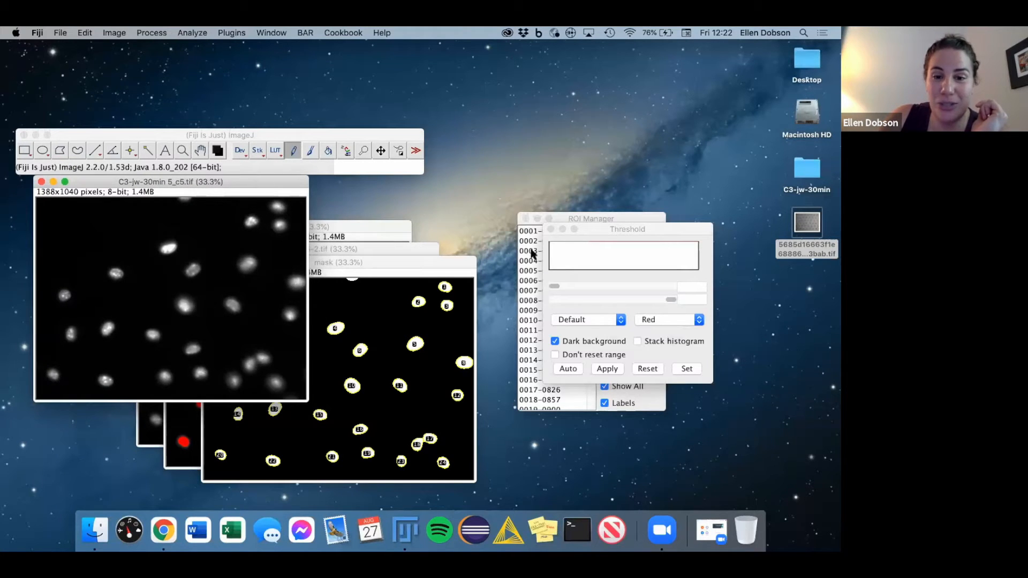
{"action": "left_click", "coordinate": [577, 217]}
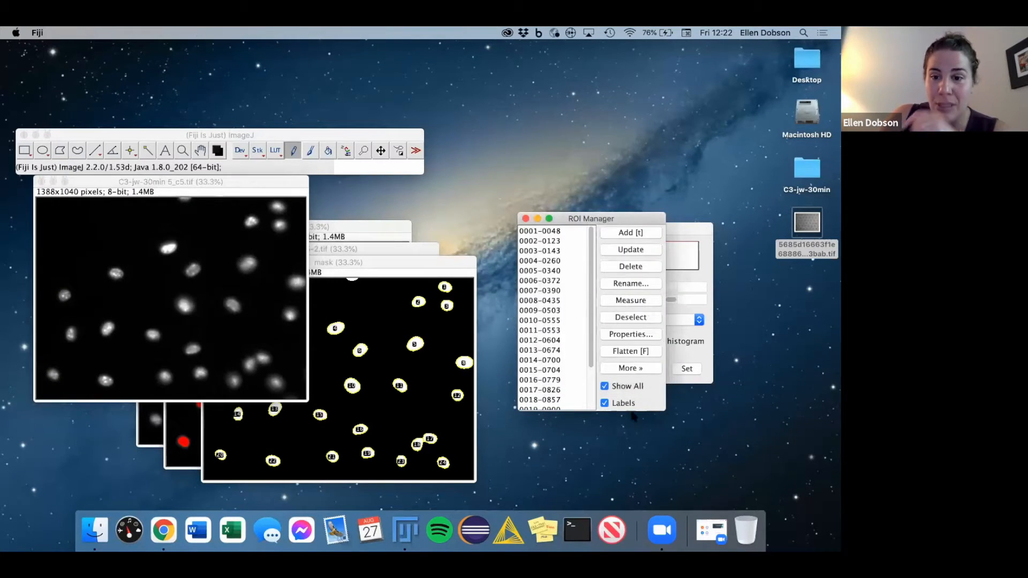
{"action": "left_click", "coordinate": [601, 384]}
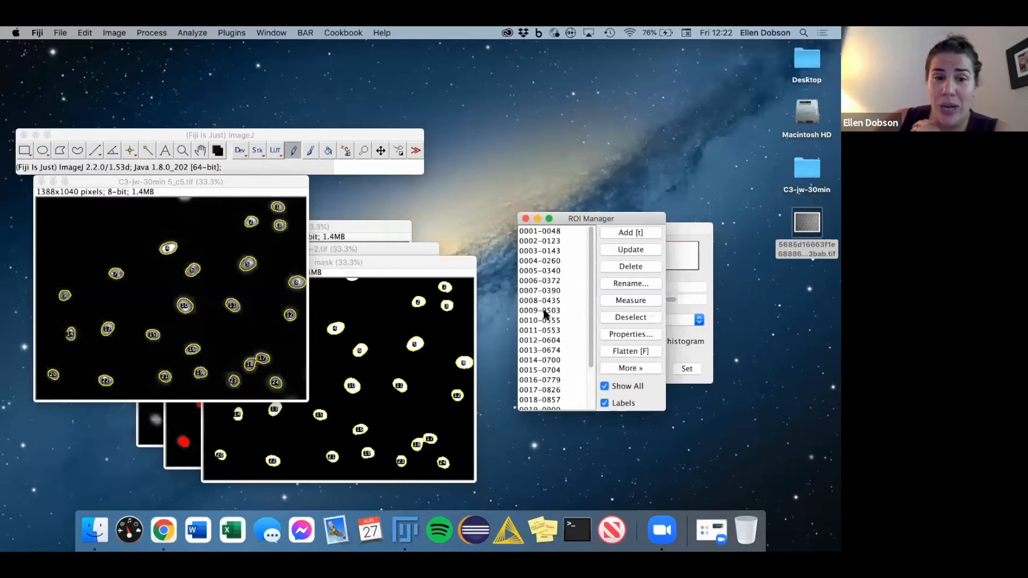
- Measure all the ROIs on the original image, review the Results table, and return to the Analyze slide in Chrome
{"action": "left_click", "coordinate": [623, 303]}
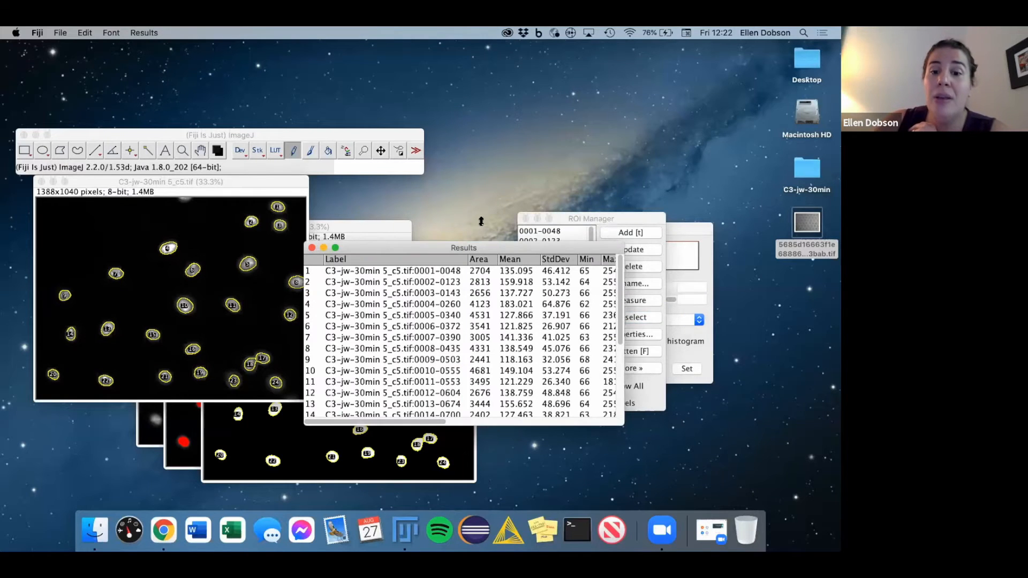
{"action": "left_click_drag", "start_coordinate": [486, 252], "coordinate": [375, 256]}
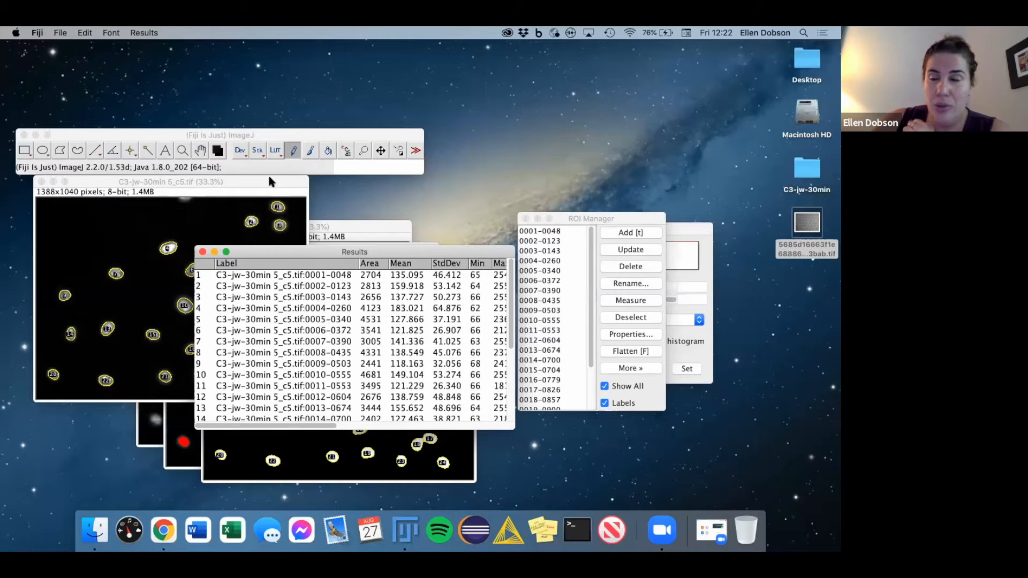
{"action": "scroll", "coordinate": [341, 366], "scroll_direction": "down", "scroll_amount": 4}
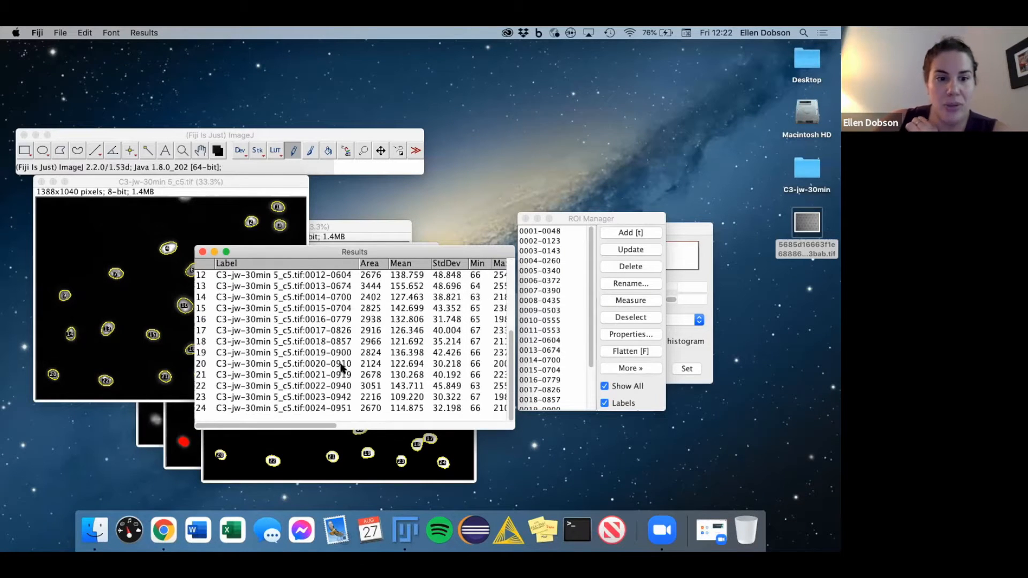
{"action": "scroll", "coordinate": [342, 368], "scroll_direction": "up", "scroll_amount": 4}
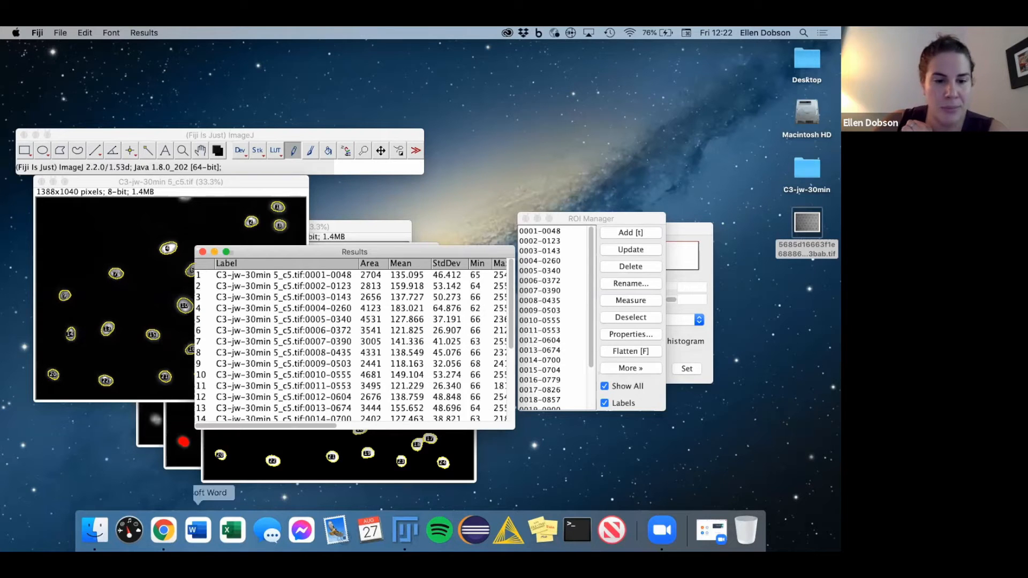
{"action": "left_click", "coordinate": [166, 528]}
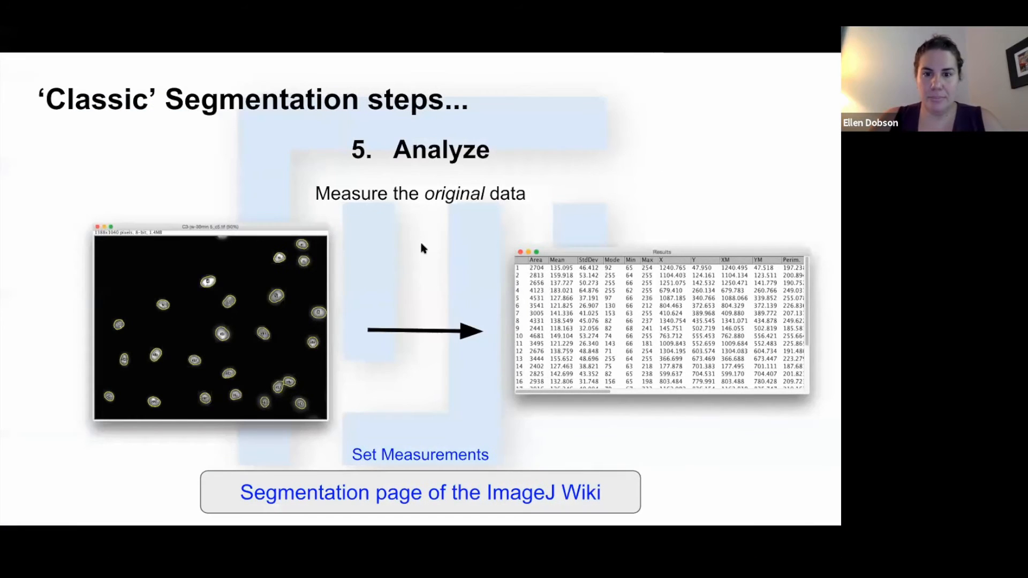